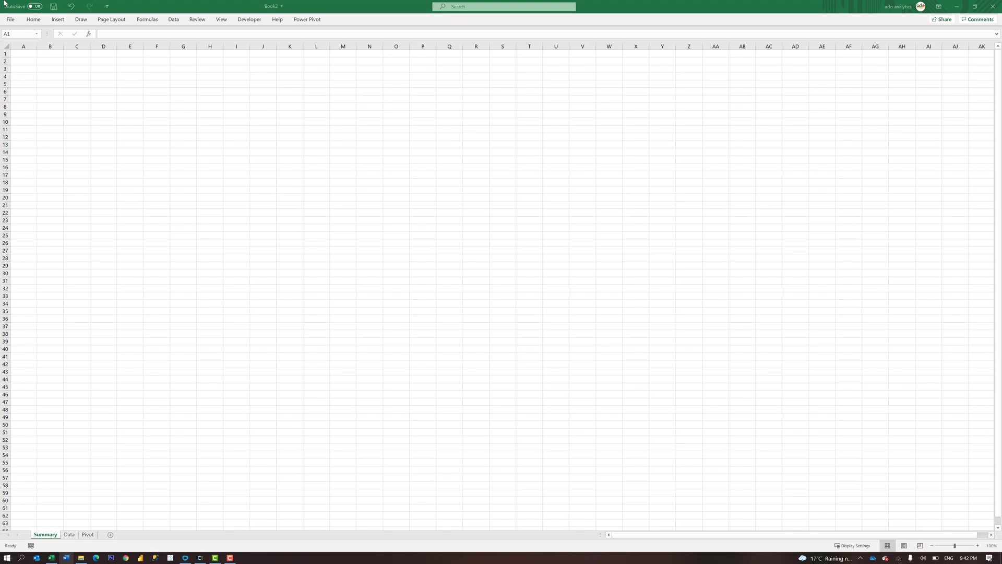
Step: Save the workbook to the Desktop as an Excel Macro-Enabled Workbook named Book2, replacing the existing file
click(10, 22)
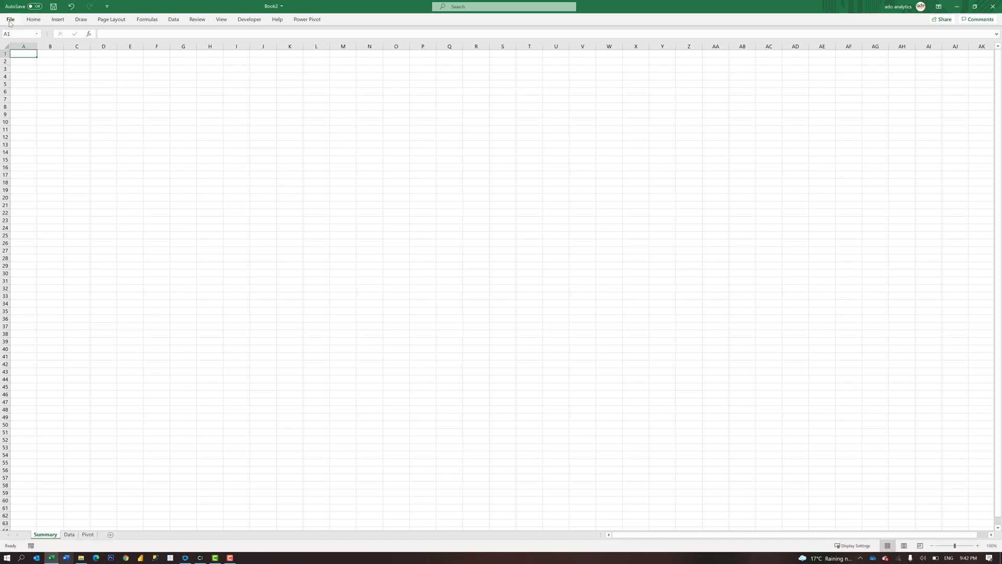
click(11, 21)
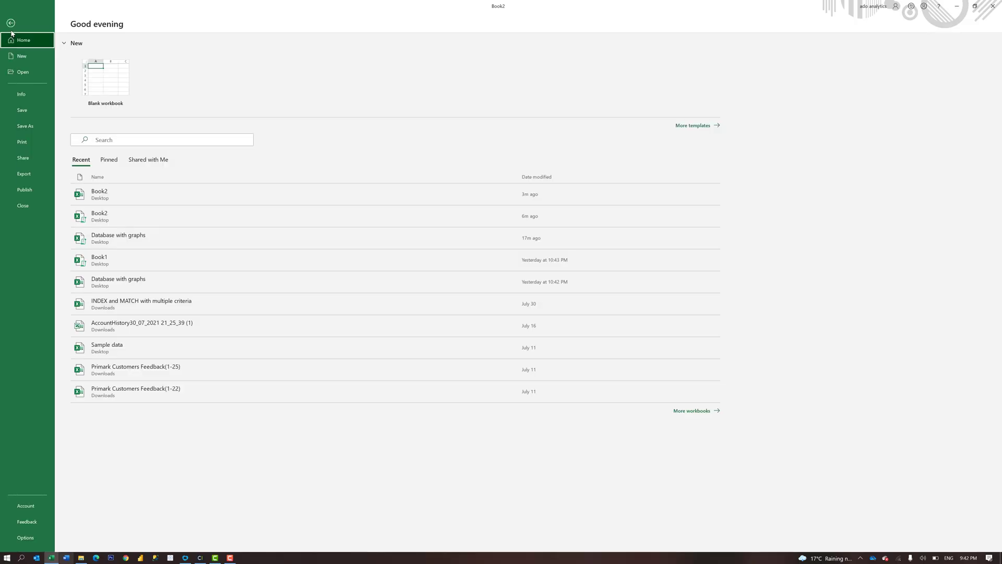
click(35, 129)
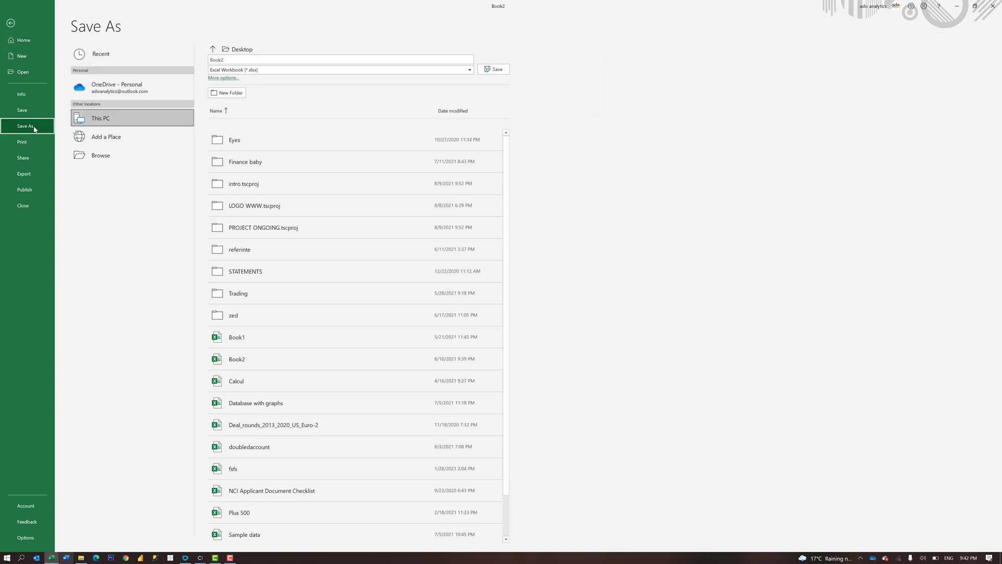
click(108, 157)
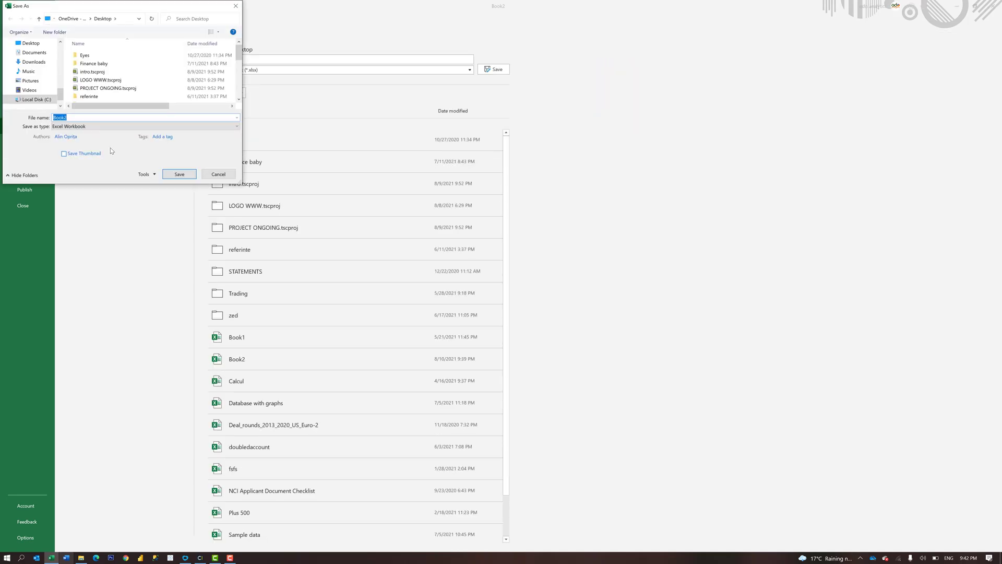
click(73, 127)
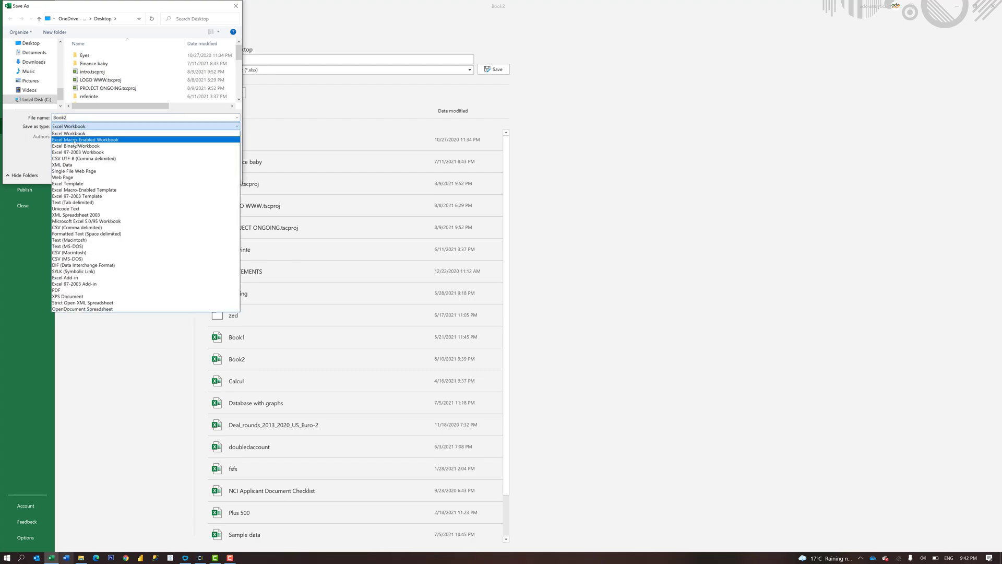
click(75, 141)
scroll(34, 62, up, 5)
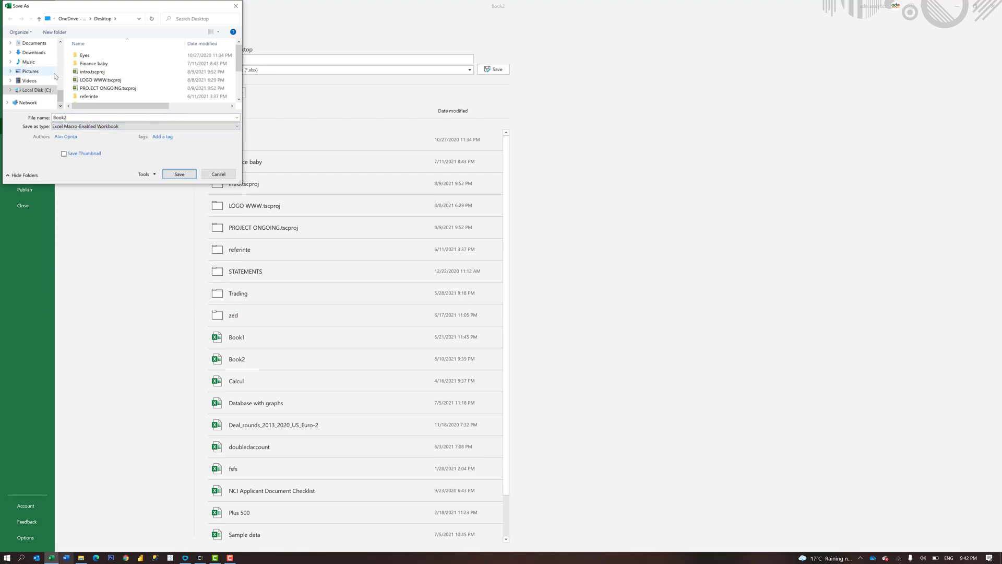
scroll(34, 62, up, 3)
click(33, 59)
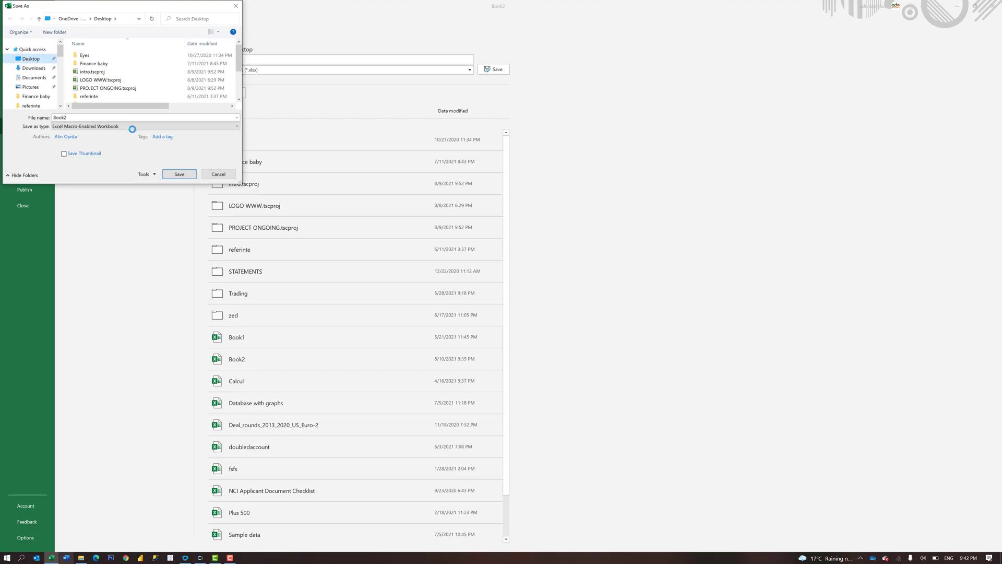
click(179, 175)
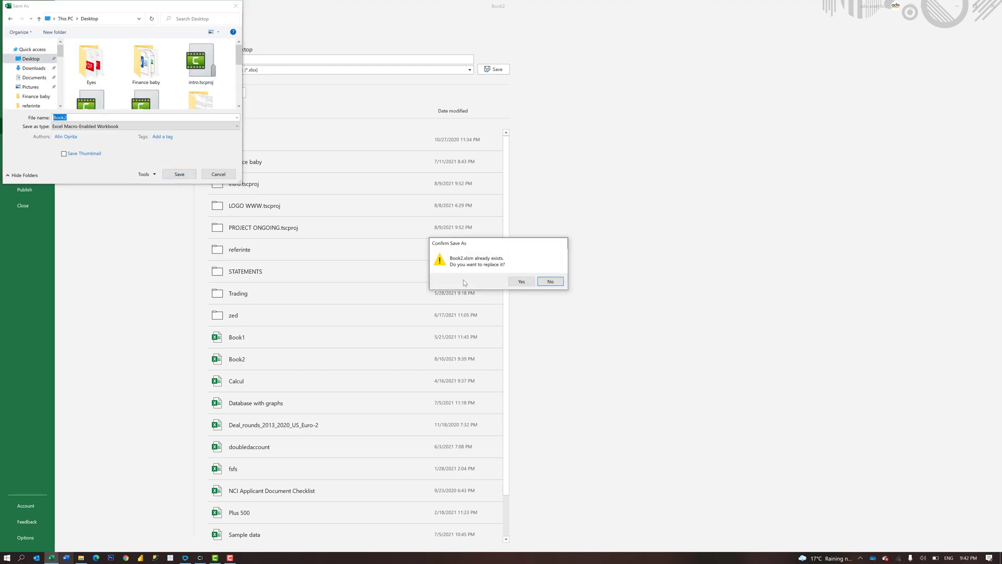
click(521, 281)
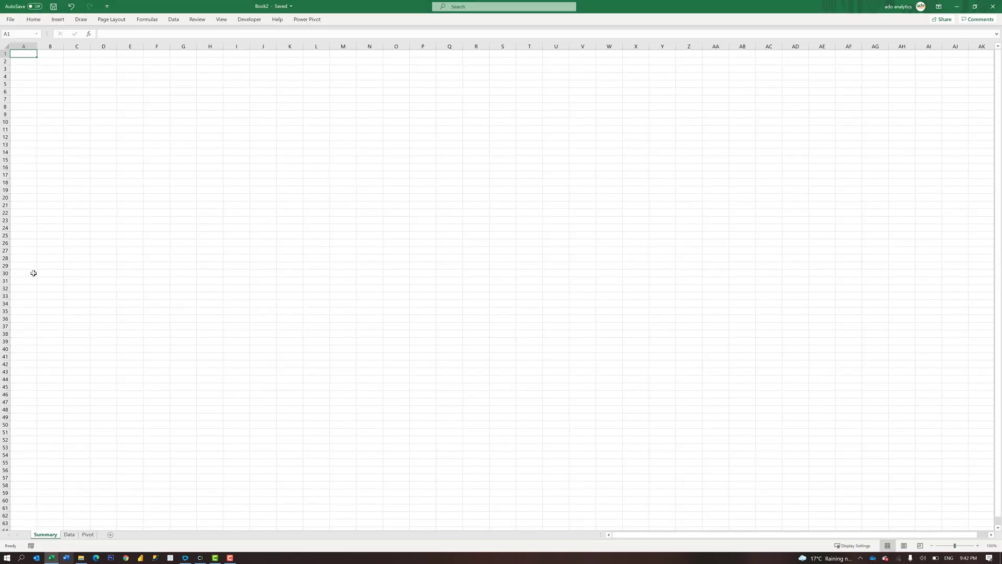
Step: Look through the Data and Pivot sheets, and fill all cells of the Summary sheet with White, Darker 50% gray
click(68, 534)
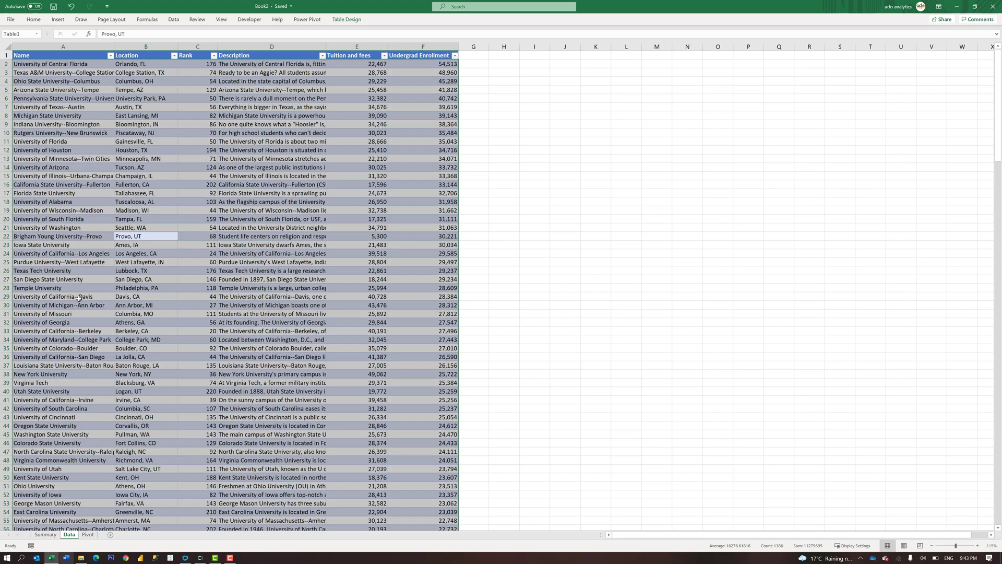
click(87, 535)
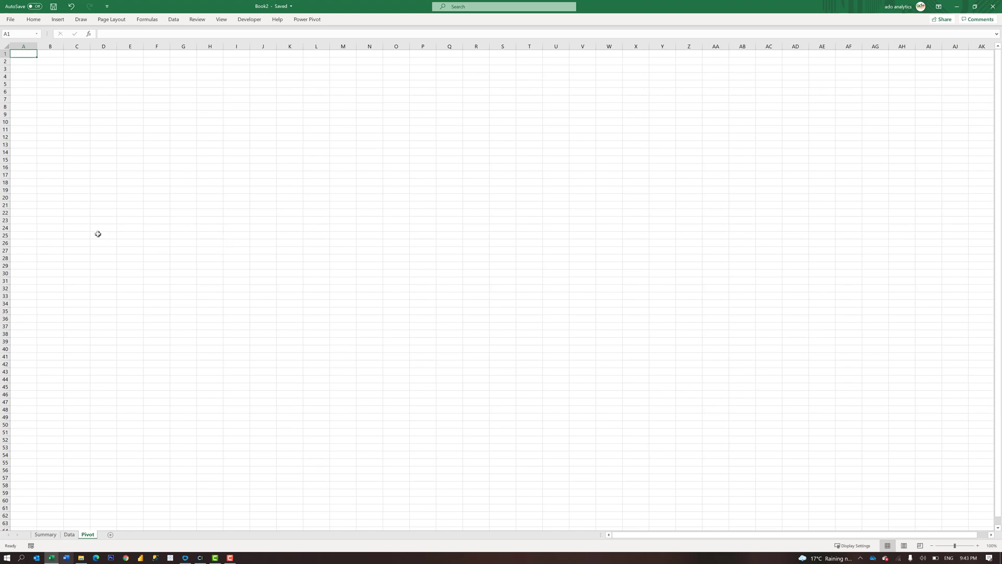
click(46, 534)
key(ctrl+a)
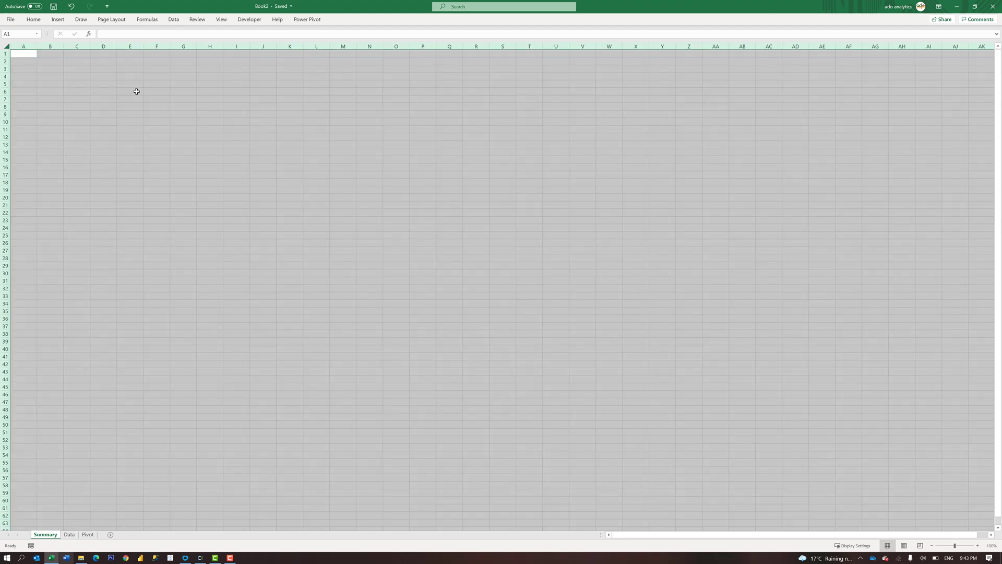
click(38, 21)
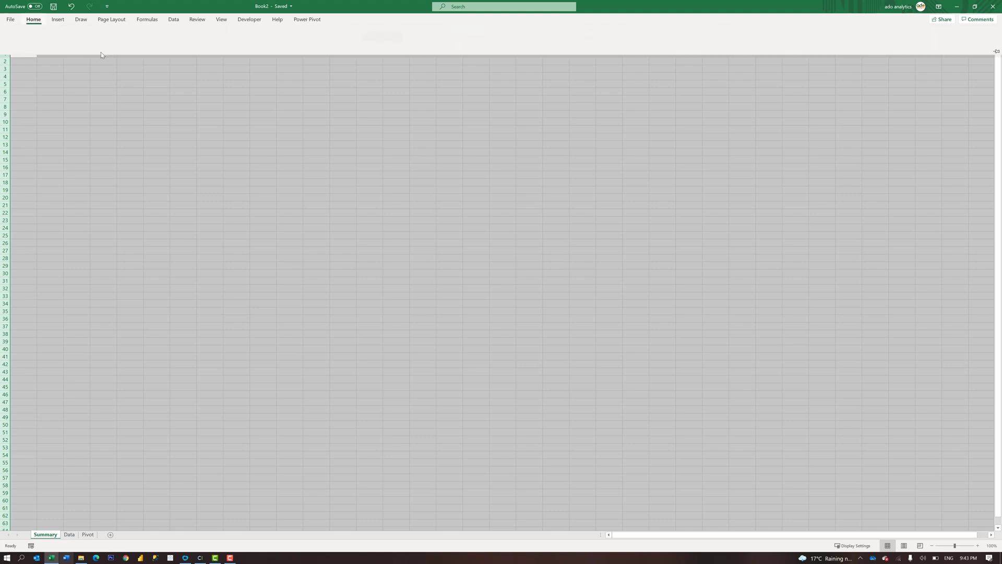
click(127, 48)
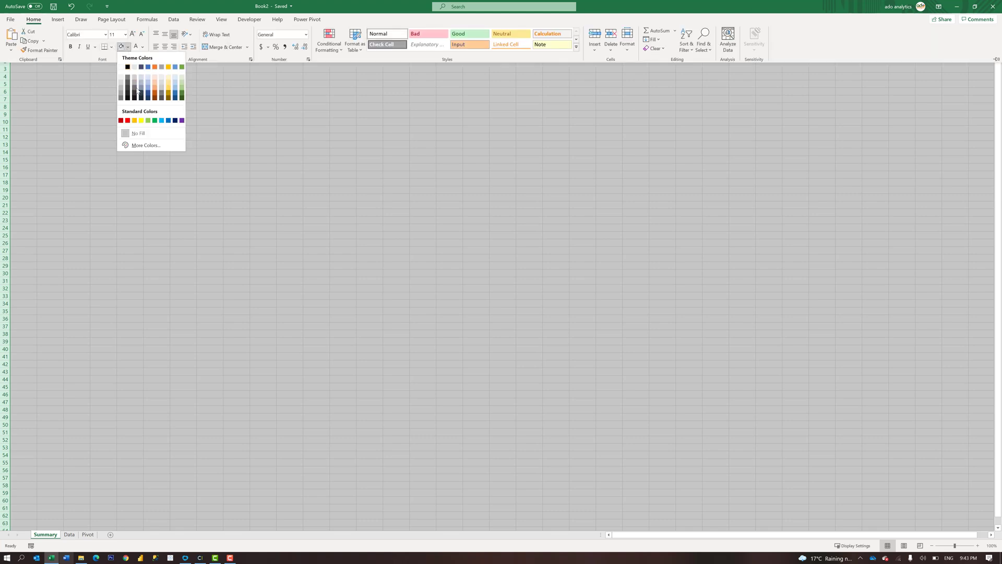
click(122, 97)
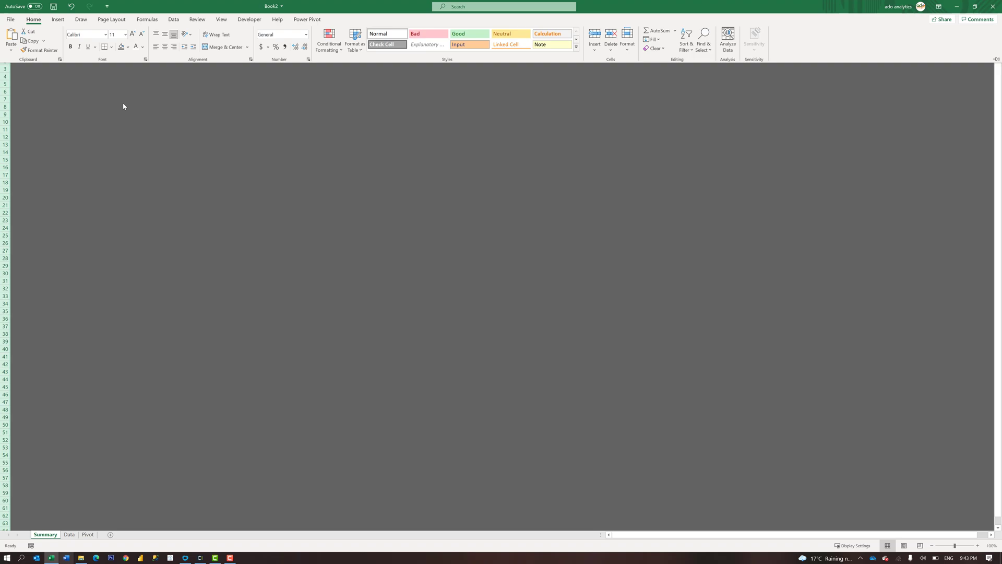
Step: Draw a rounded rectangle covering about cells B4 to D5 on the Summary sheet
click(56, 22)
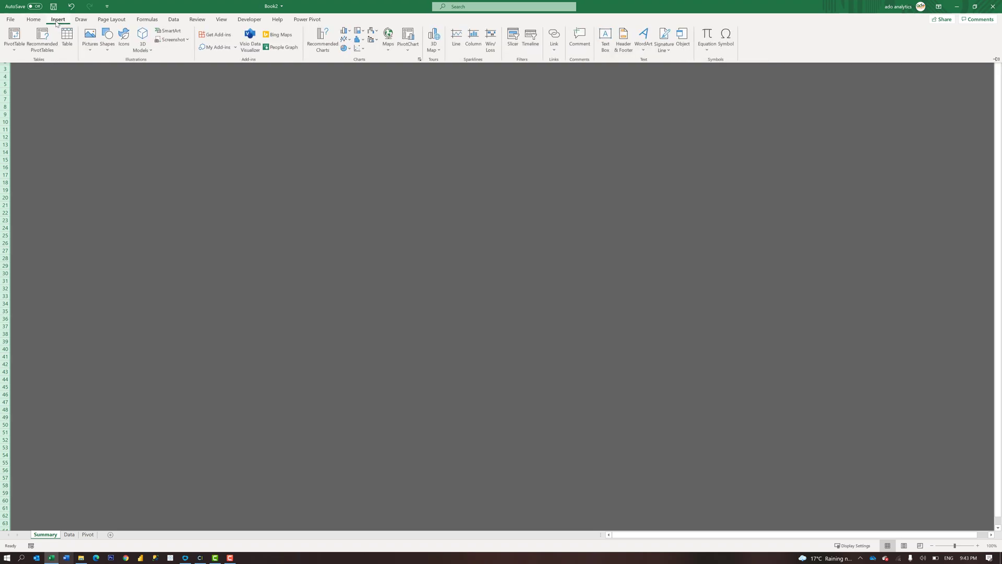
click(107, 48)
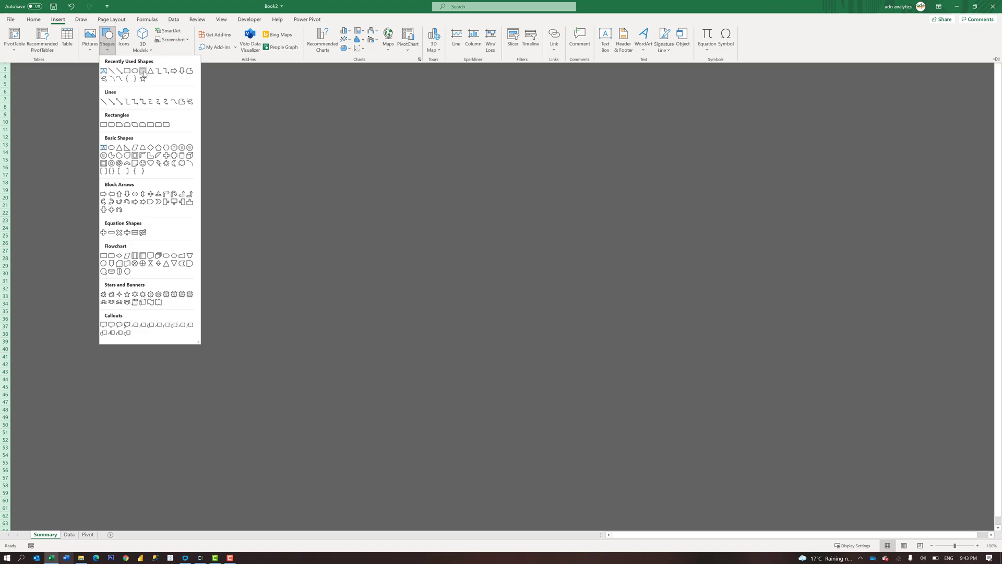
click(119, 71)
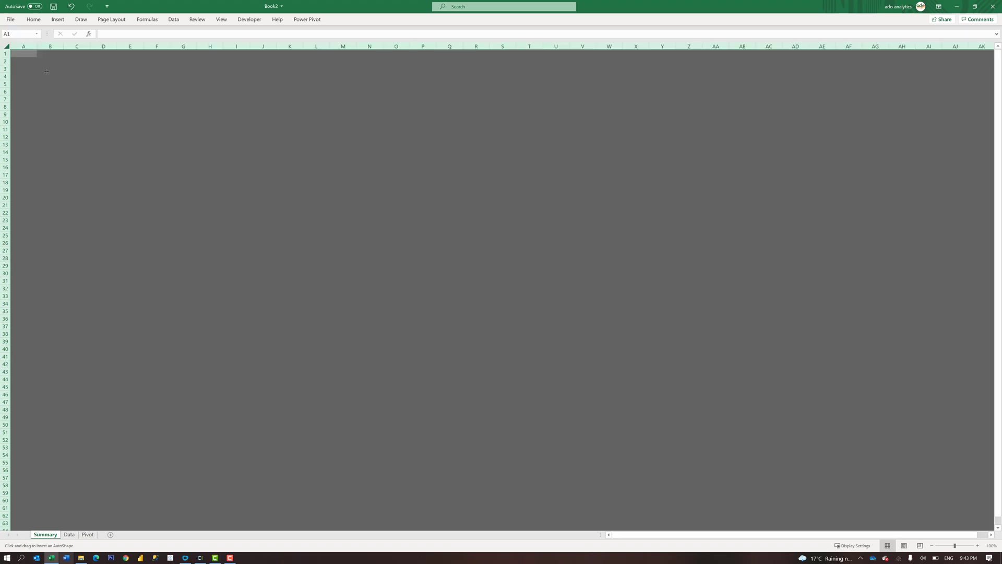
drag(37, 72, 105, 89)
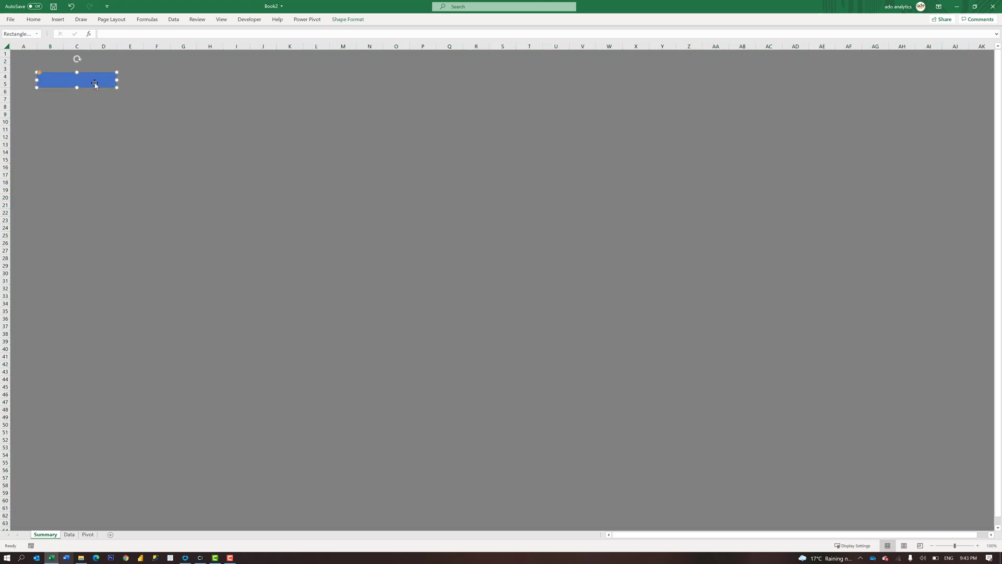
Step: Label the rounded rectangle "Create pivot table"
key(Caps_Lock)
text(Crat)
key(Caps_Lock)
key(Caps_Lock)
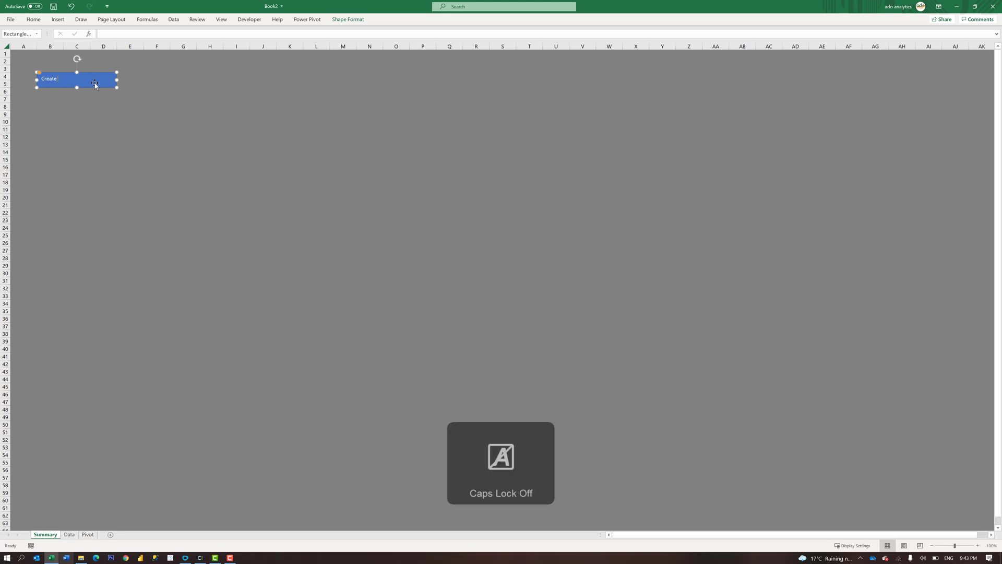
text(ivot)
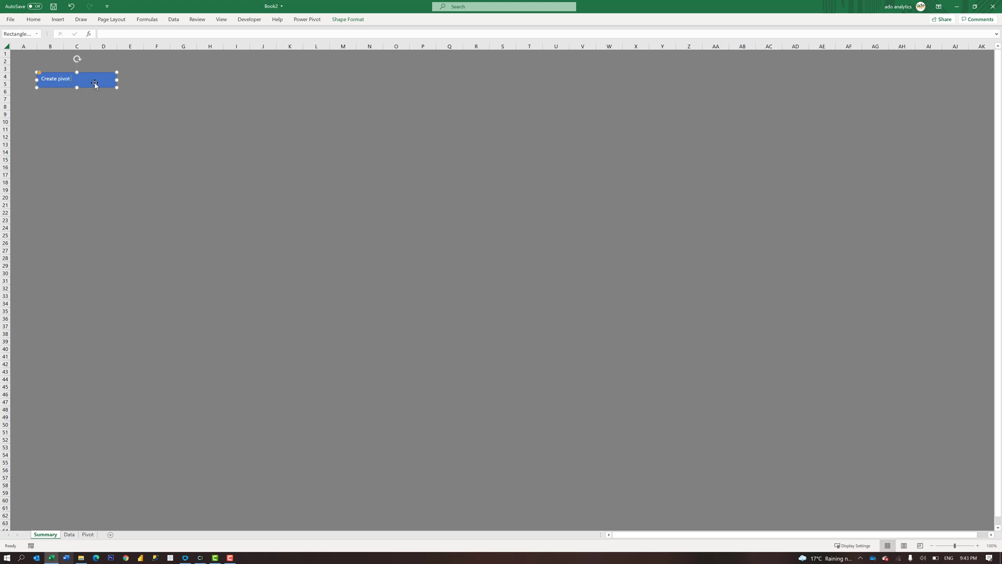
text( table)
Step: Center the shape's text horizontally and vertically, make it bold and set its font size to 14
key(ctrl+a)
click(166, 36)
click(164, 47)
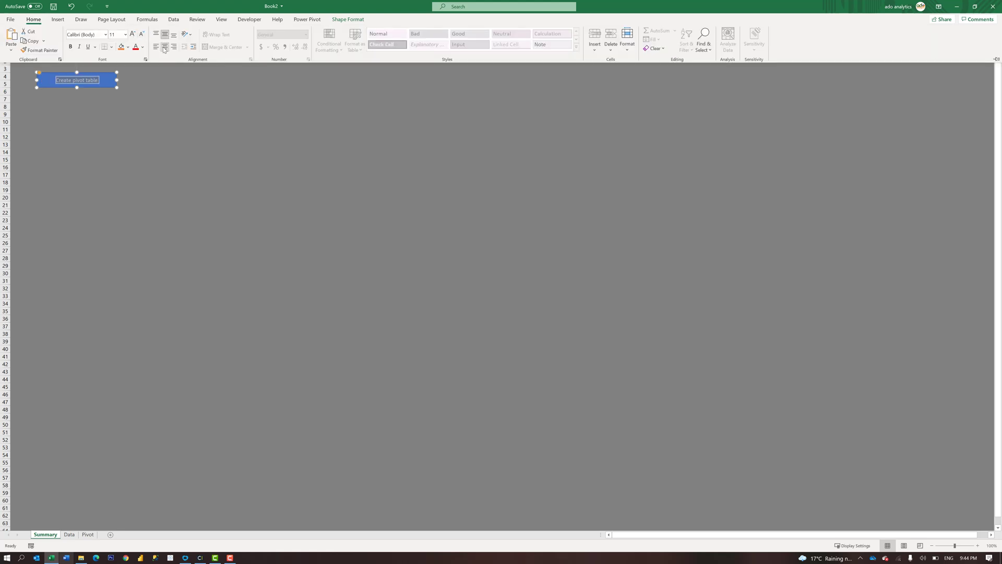
key(ctrl+b)
click(126, 34)
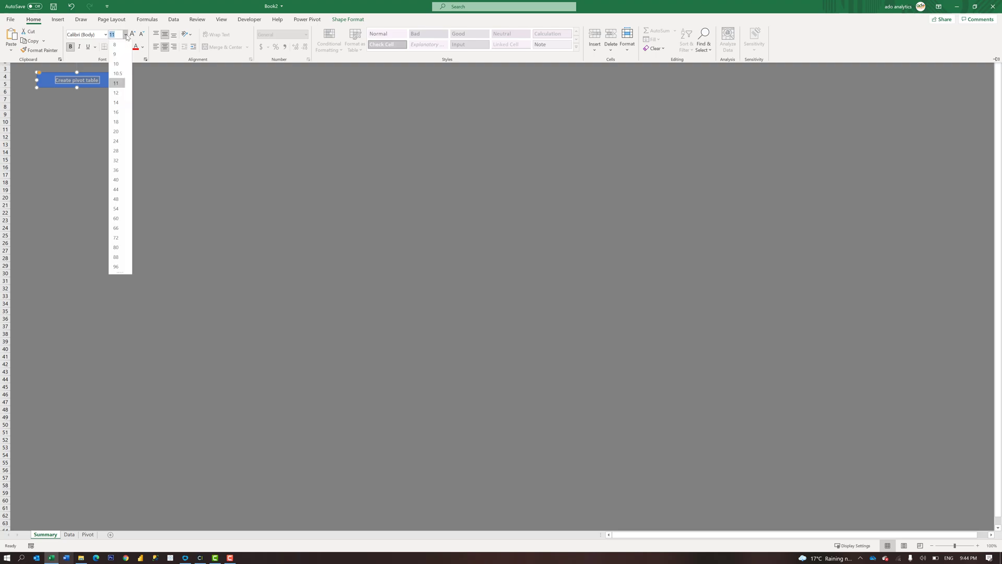
click(119, 102)
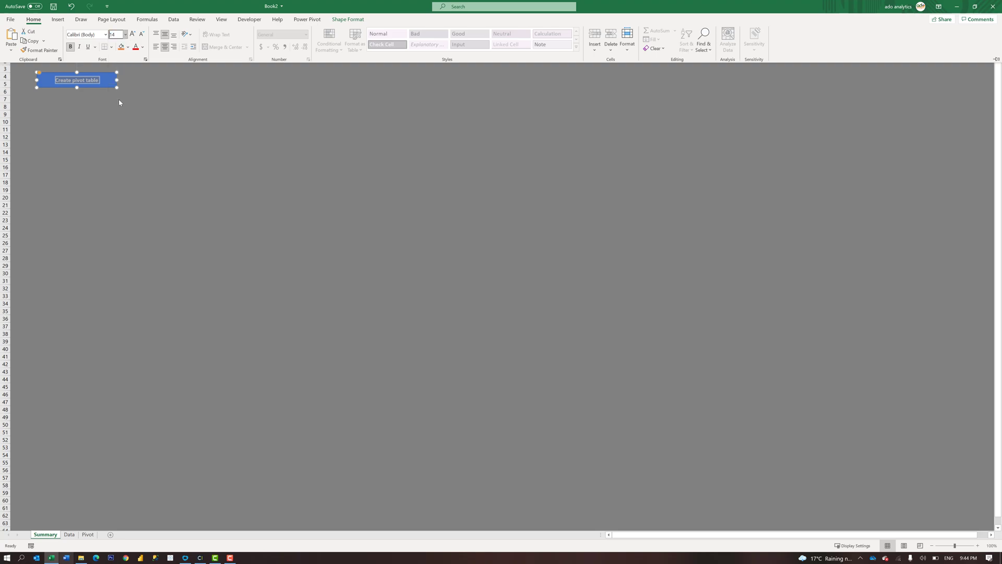
click(146, 101)
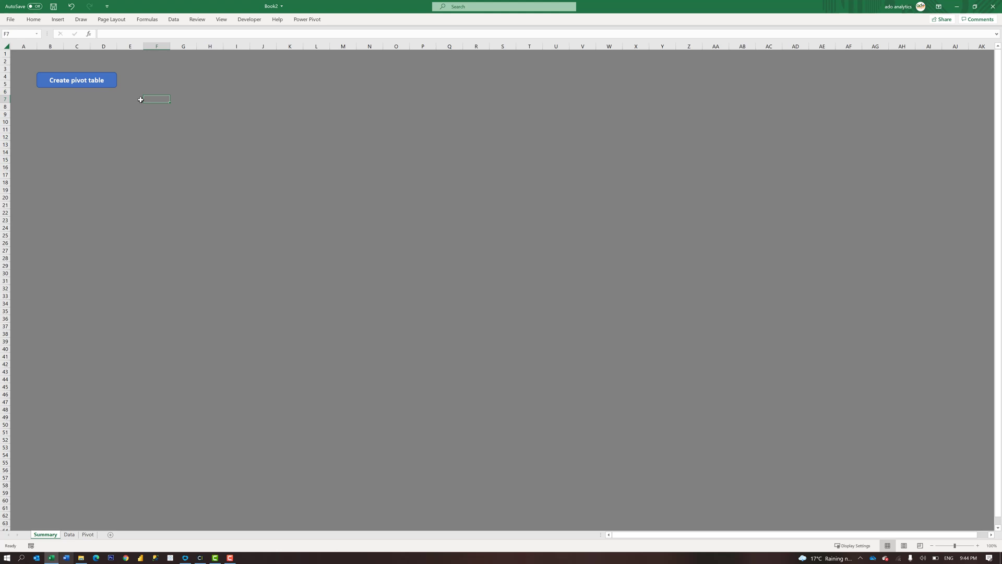
ctrl+click(79, 87)
double_click(79, 83)
click(82, 90)
click(84, 87)
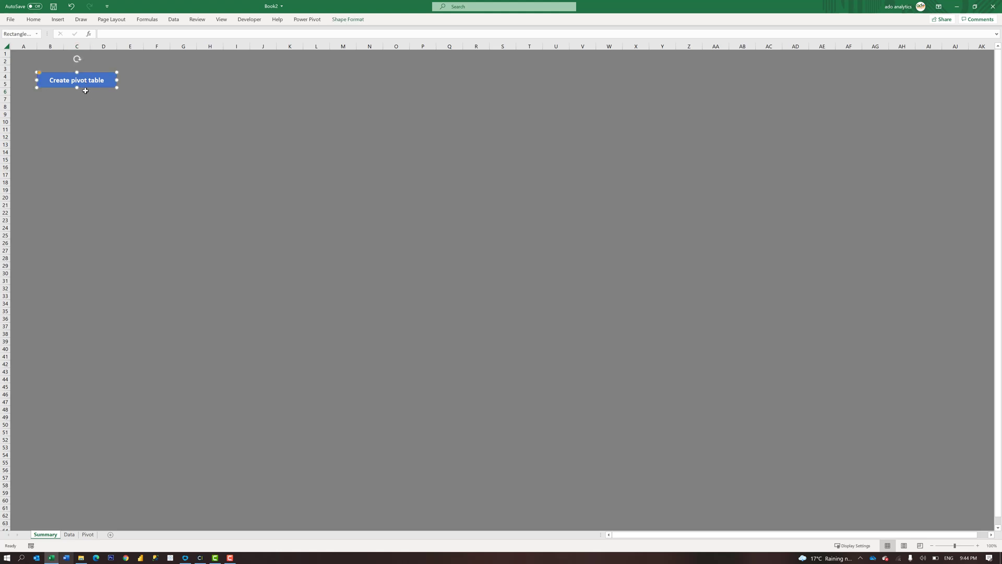
click(83, 95)
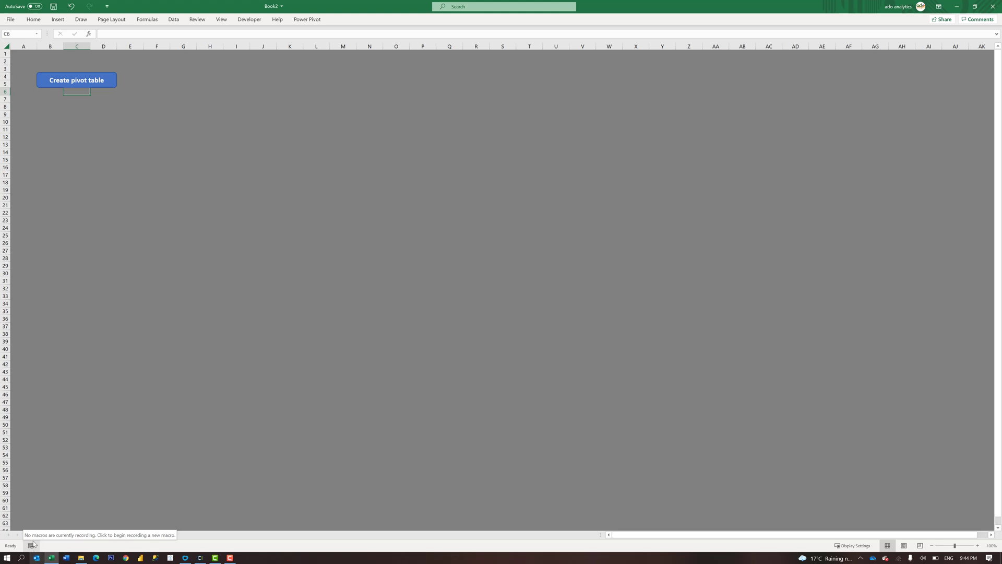
Step: Examine the Developer commands and the Customize Ribbon options where the Developer tab is enabled, leaving the settings as they are
click(254, 19)
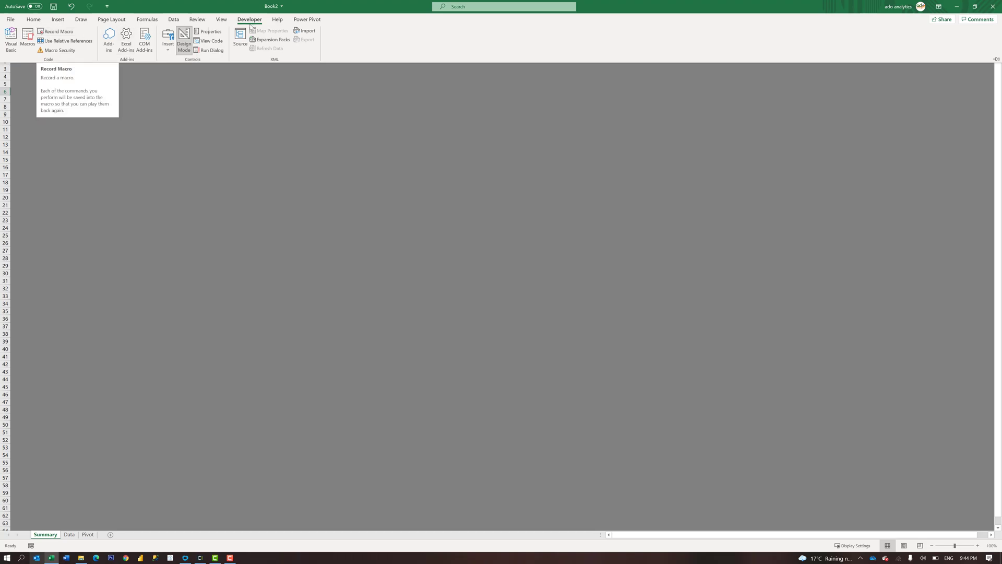
click(12, 20)
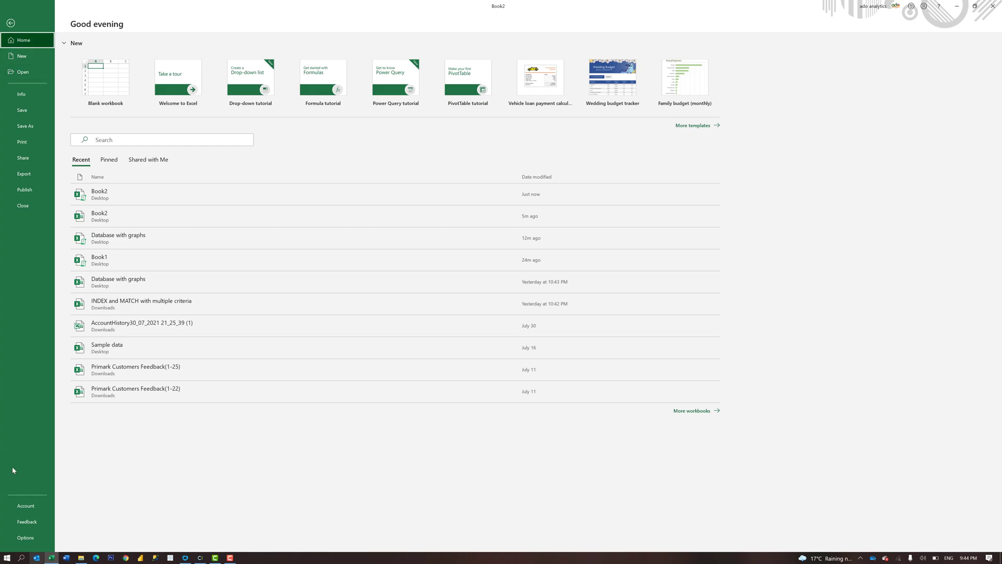
click(21, 538)
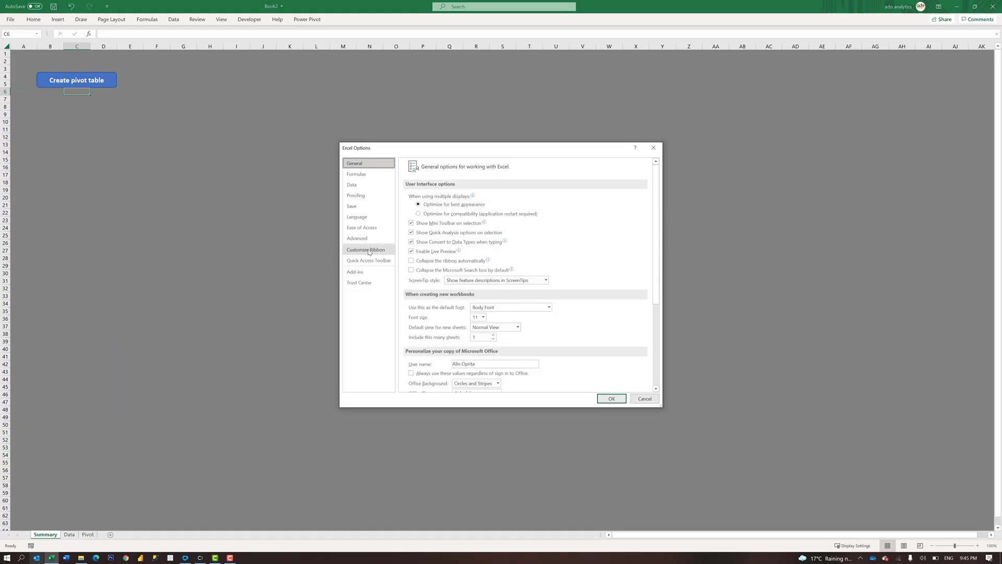
click(369, 250)
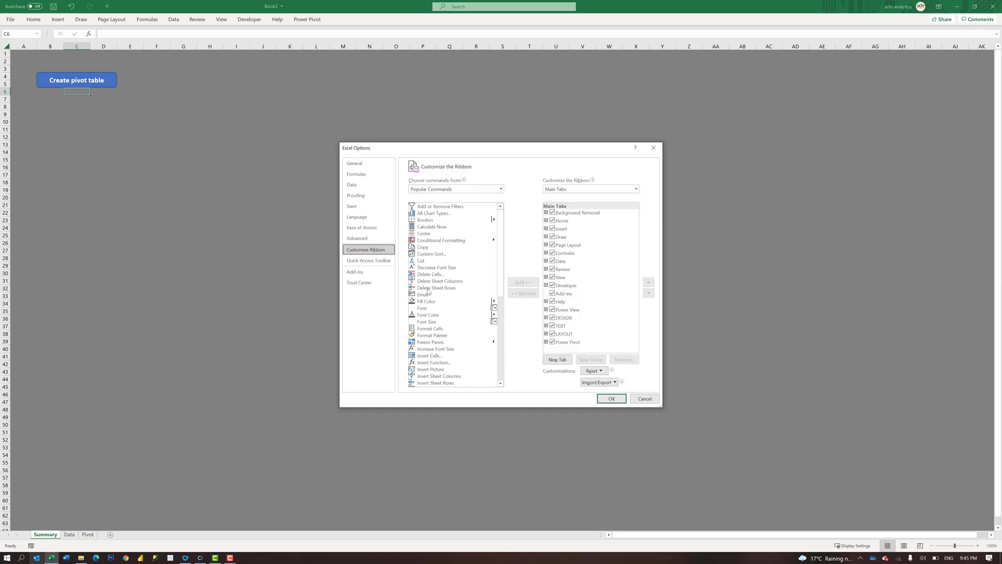
scroll(431, 290, down, 8)
scroll(431, 290, up, 8)
click(431, 275)
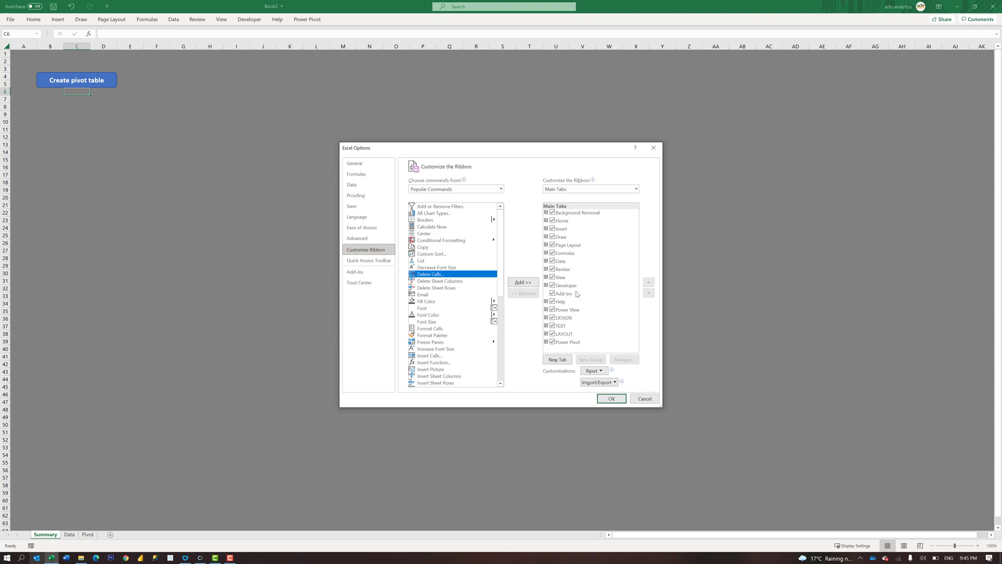
click(646, 399)
click(189, 115)
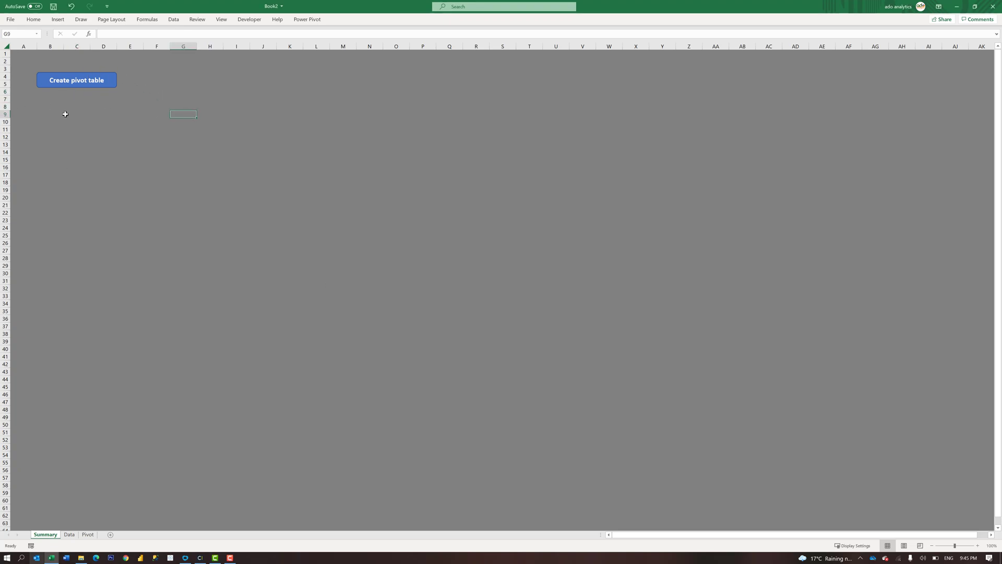
Step: Start recording a macro stored in This Workbook under the default name
click(32, 545)
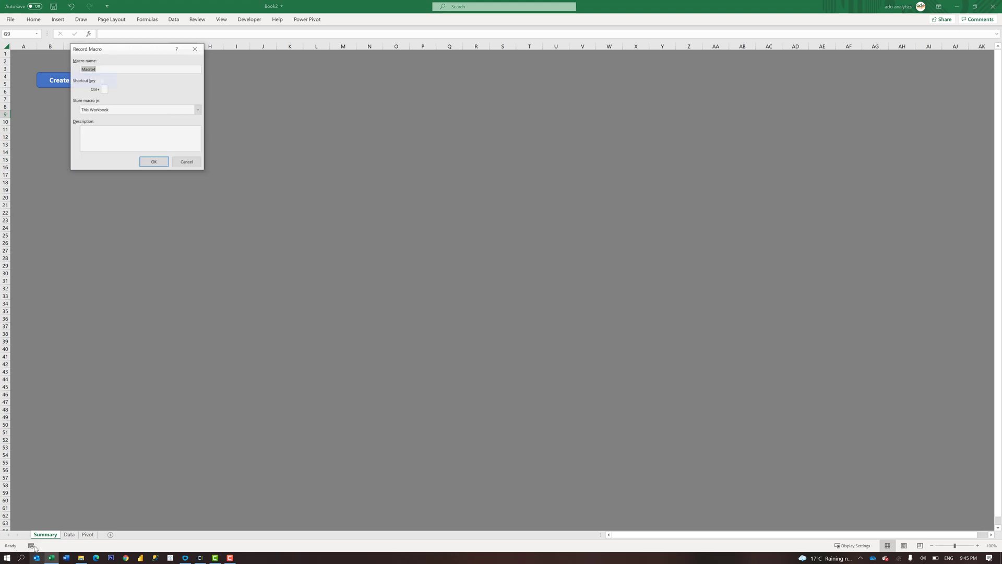
click(148, 164)
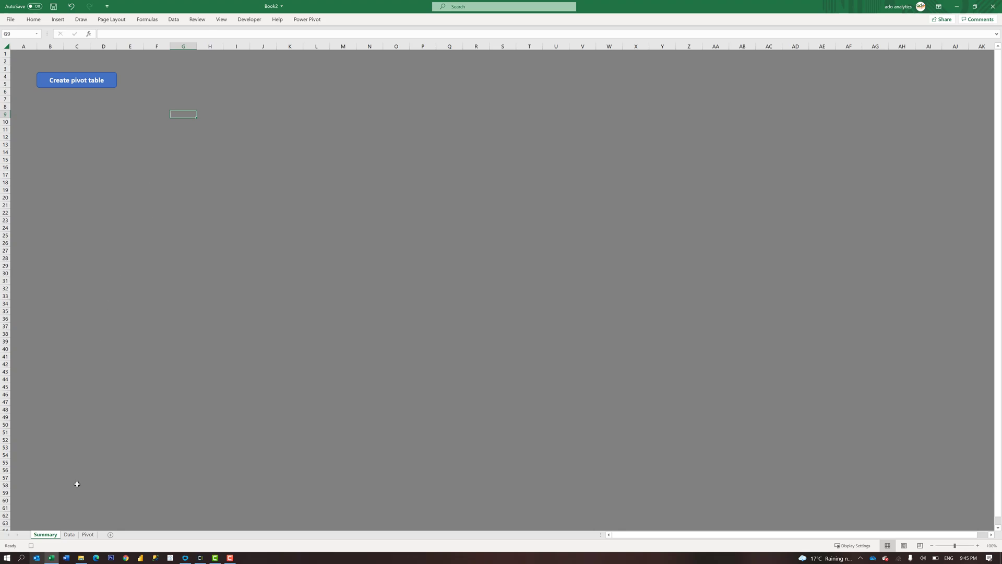
Step: Create a pivot table from Table1 on the Data sheet, placing it at cell B2 of the existing Pivot sheet
click(76, 534)
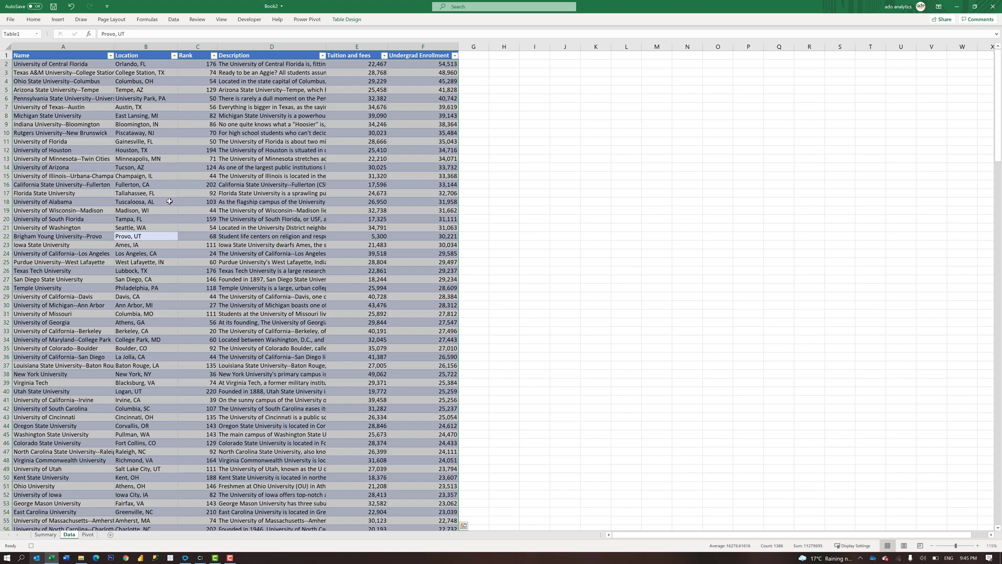
key(ctrl+a)
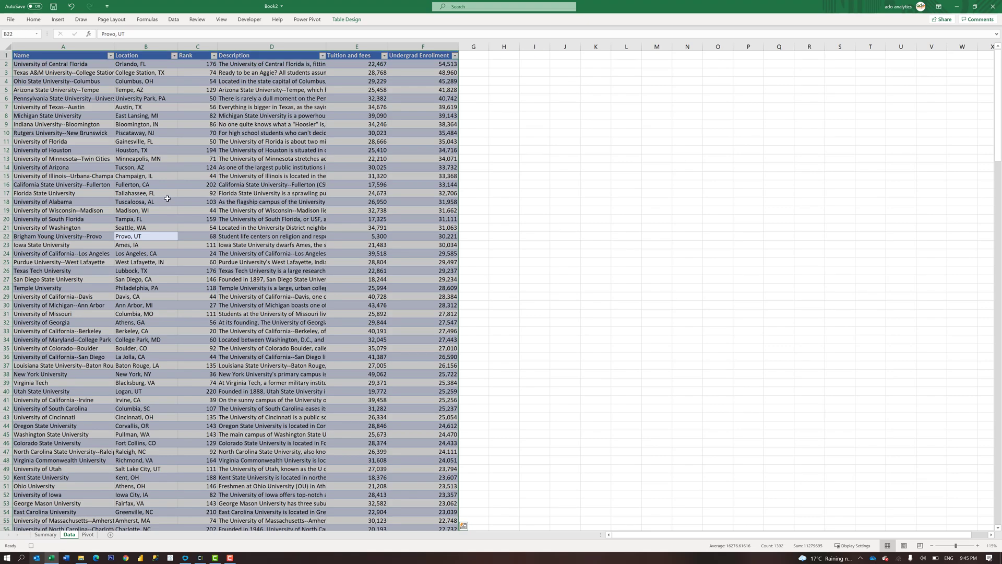
click(58, 20)
click(14, 38)
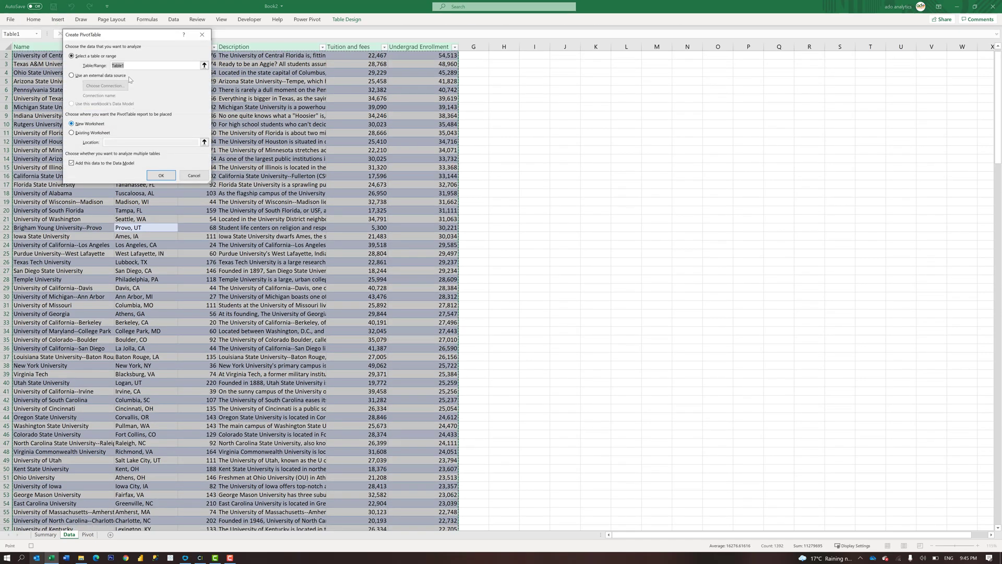
click(77, 133)
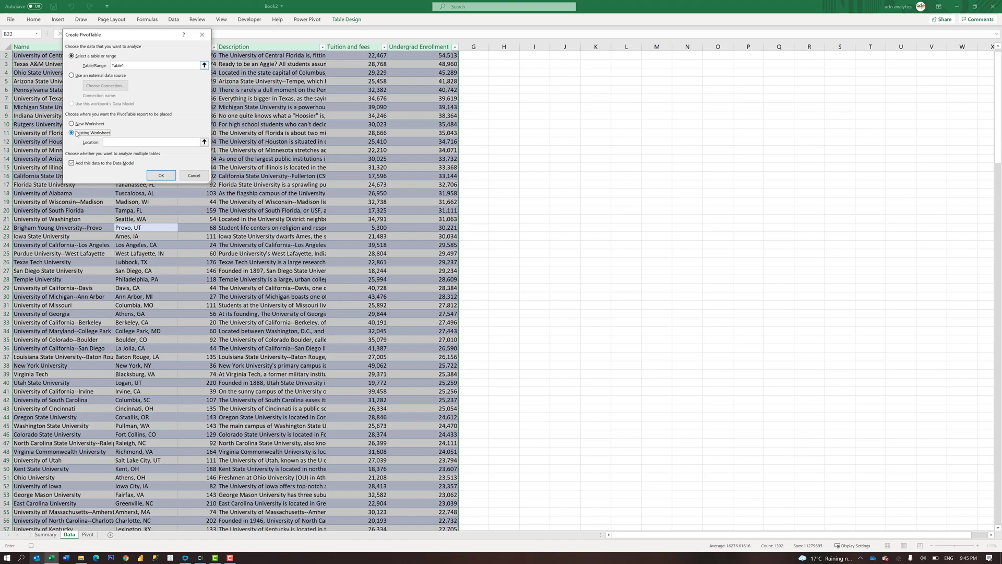
click(113, 141)
click(87, 535)
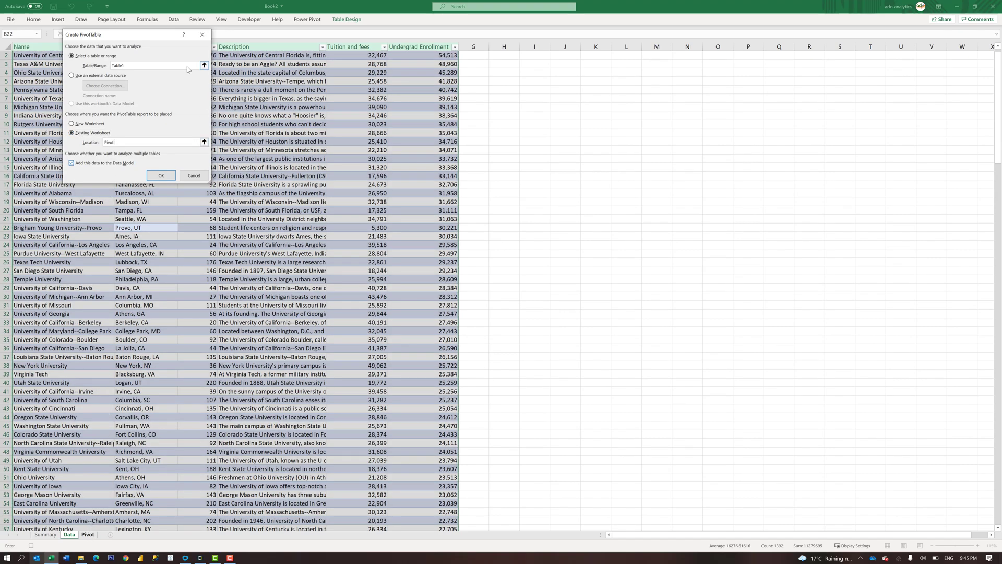
click(45, 62)
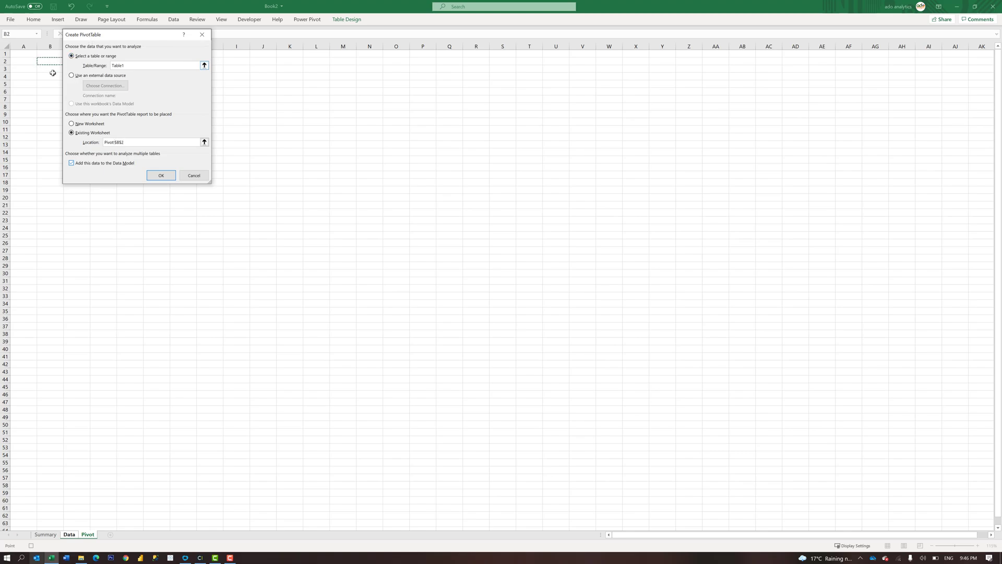
click(161, 176)
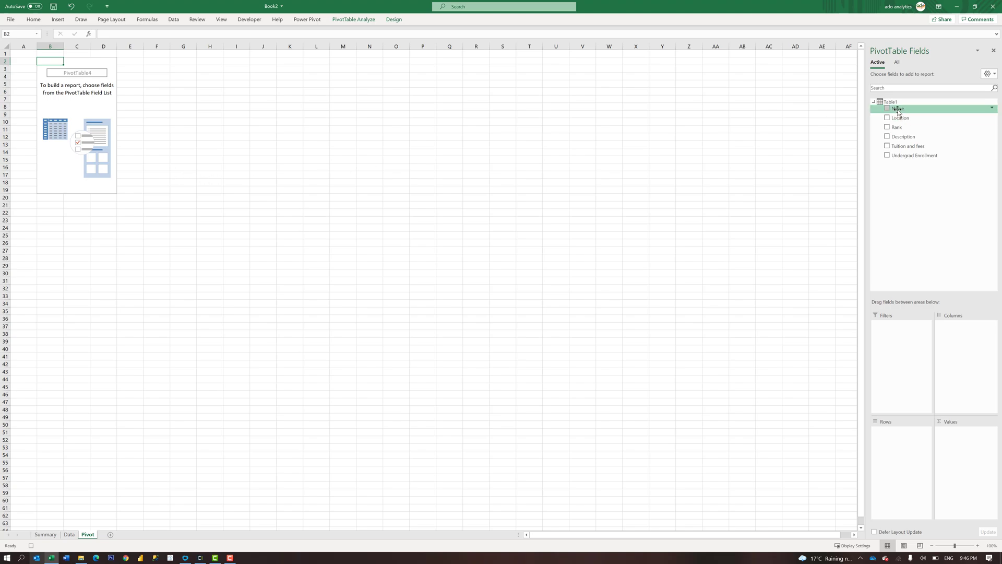
Step: Place the Name field in the pivot table's rows and the Rank field in its filters
drag(898, 112, 907, 458)
drag(901, 128, 920, 368)
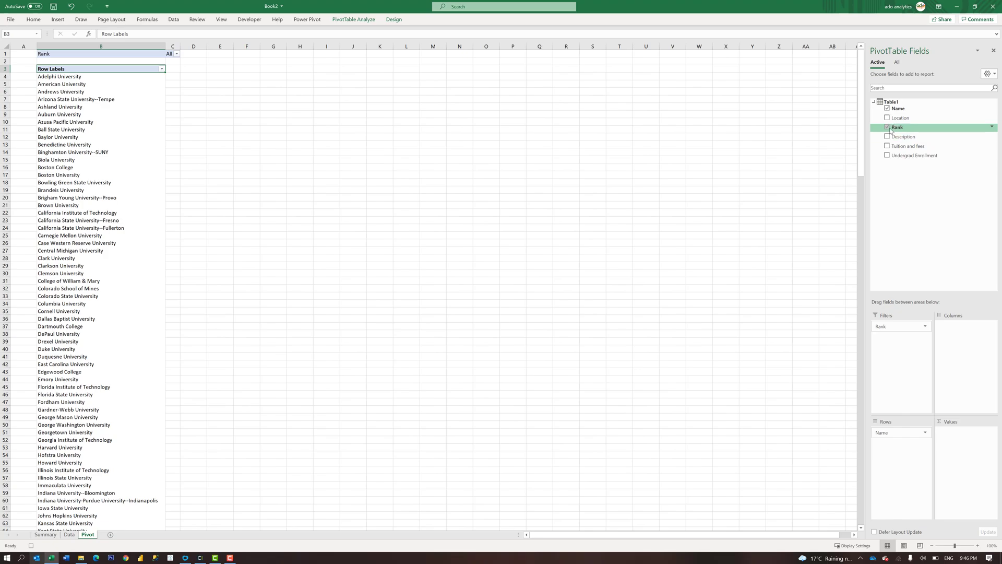
Step: Filter the pivot table by multiple Rank items, keeping only 1, 2, 3, 5, 7, 8 and 10
click(176, 54)
click(90, 174)
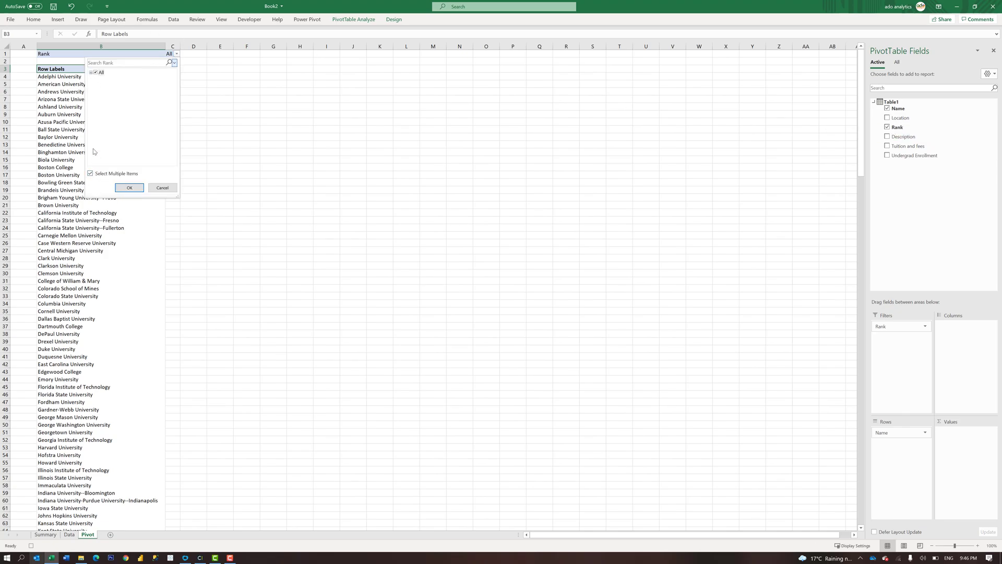
click(91, 72)
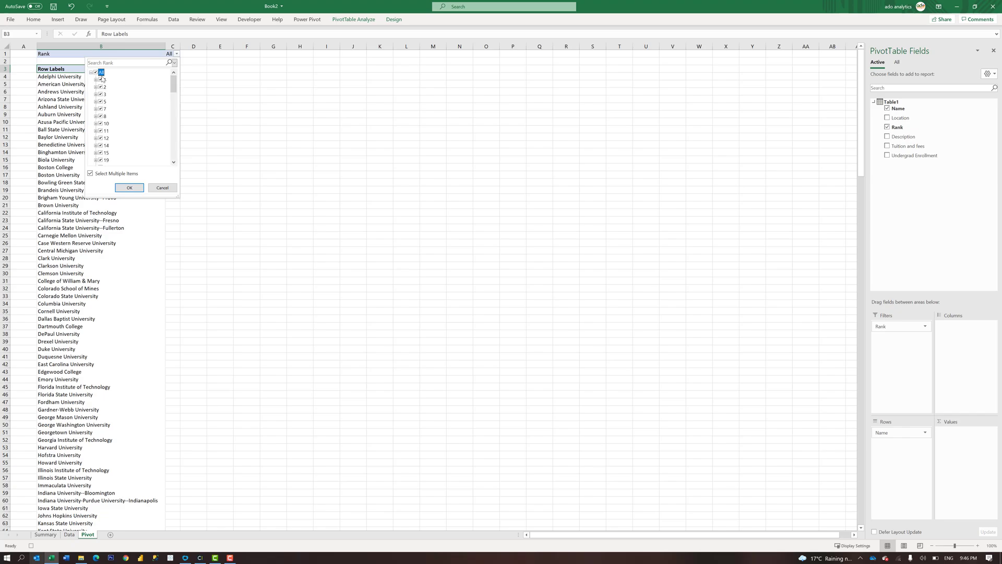
click(95, 73)
click(100, 79)
click(101, 87)
click(101, 94)
click(101, 101)
click(101, 109)
click(101, 115)
click(101, 123)
click(128, 187)
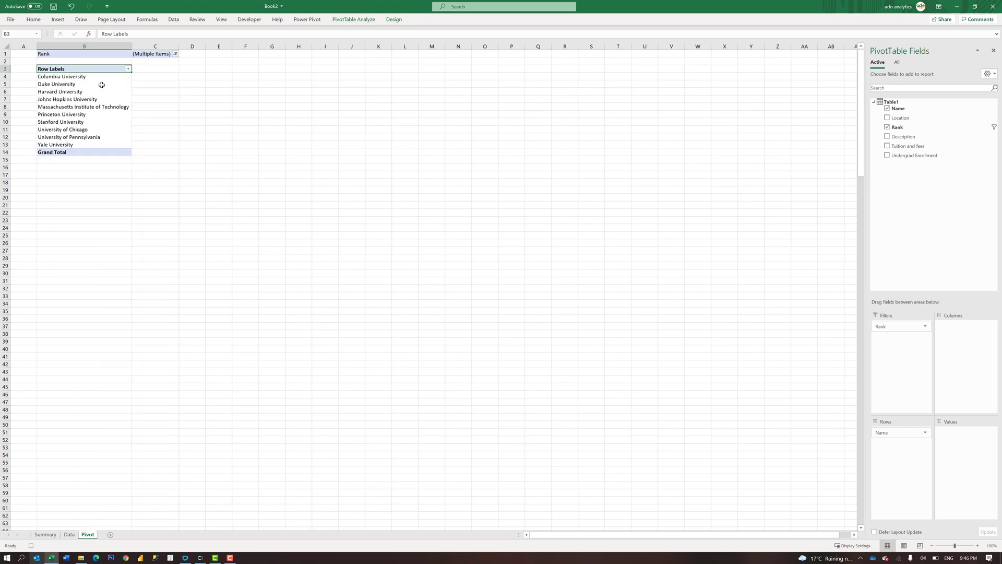
Step: Add Tuition and fees to the pivot table's values and format column C as Number with a thousands separator
drag(912, 147, 968, 451)
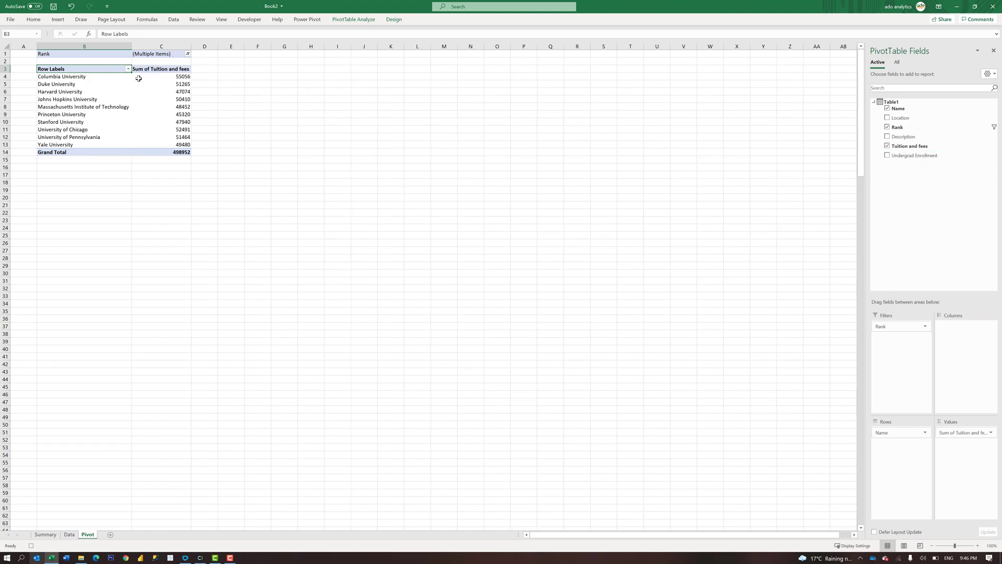
right_click(162, 41)
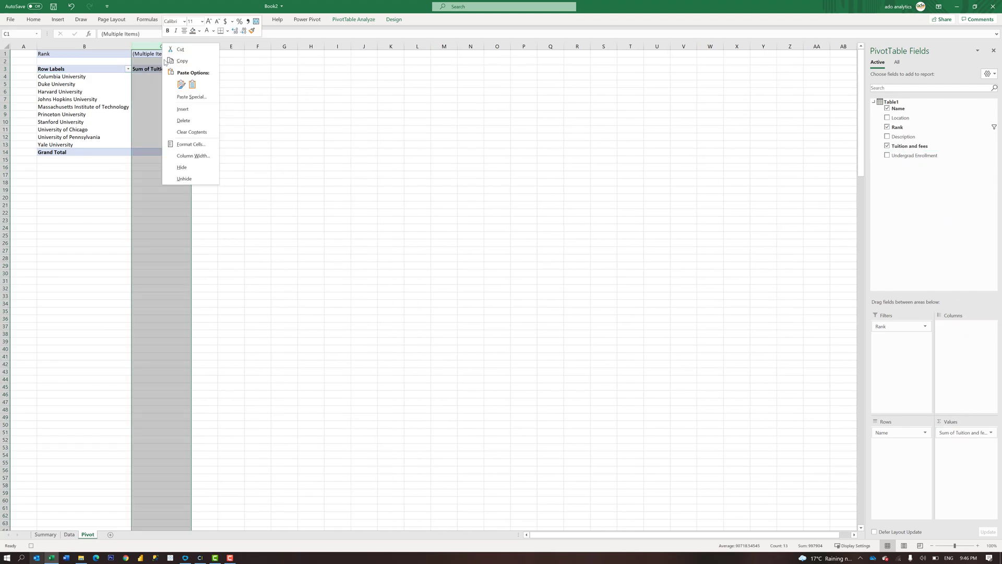
click(218, 143)
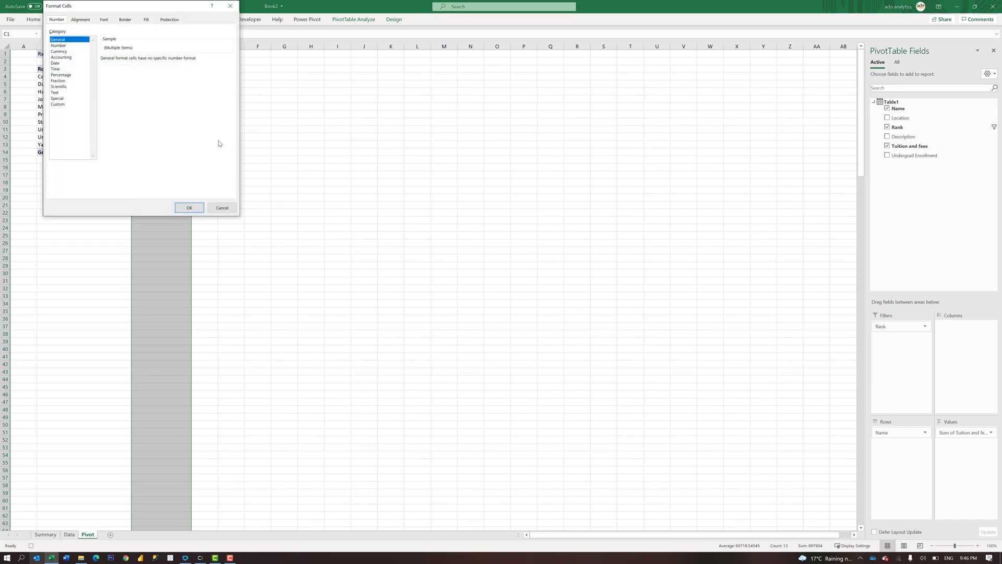
click(64, 46)
click(114, 71)
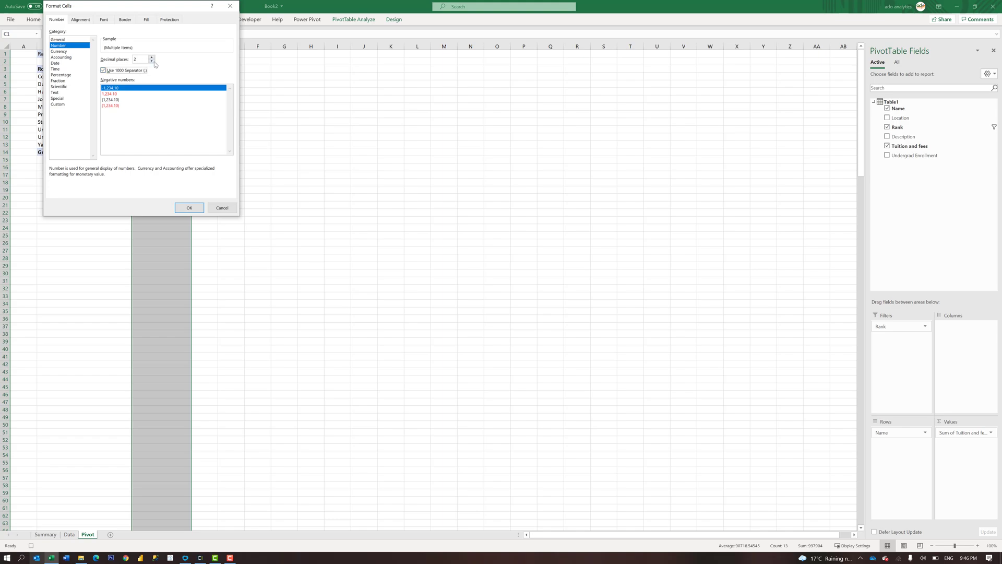
click(189, 207)
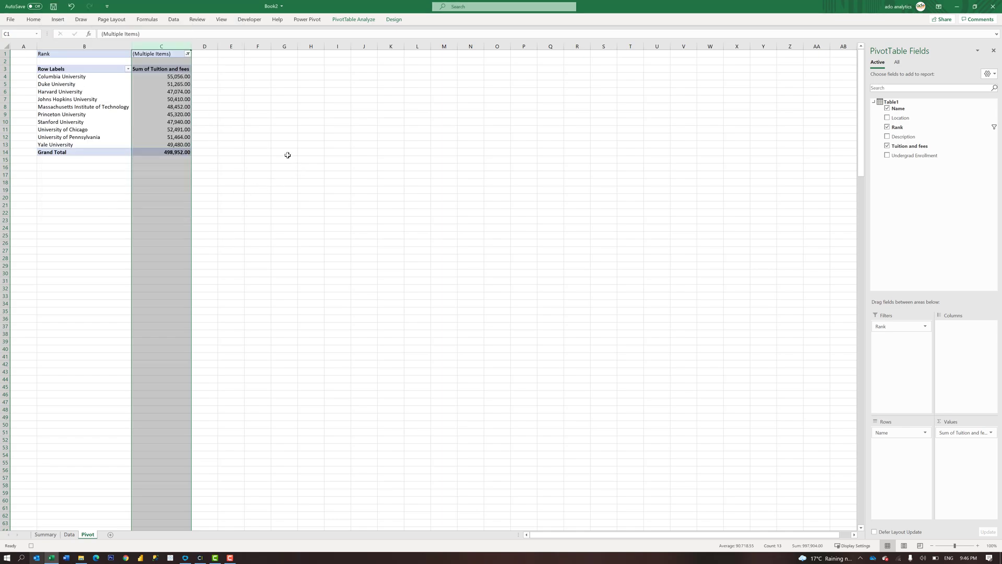
click(249, 128)
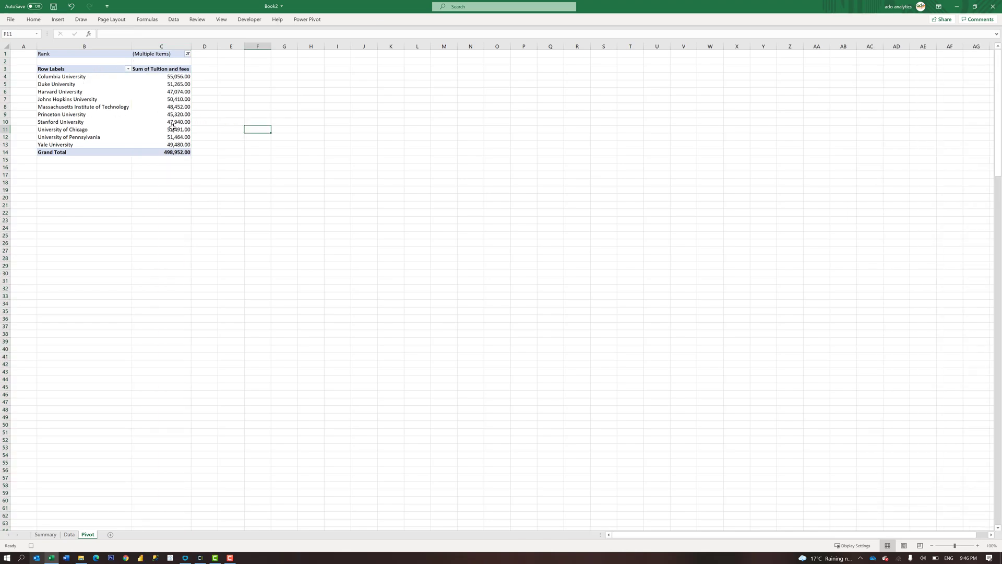
Step: Return to the Summary sheet and stop recording the macro
mouse_move(176, 140)
scroll(118, 308, down, 1)
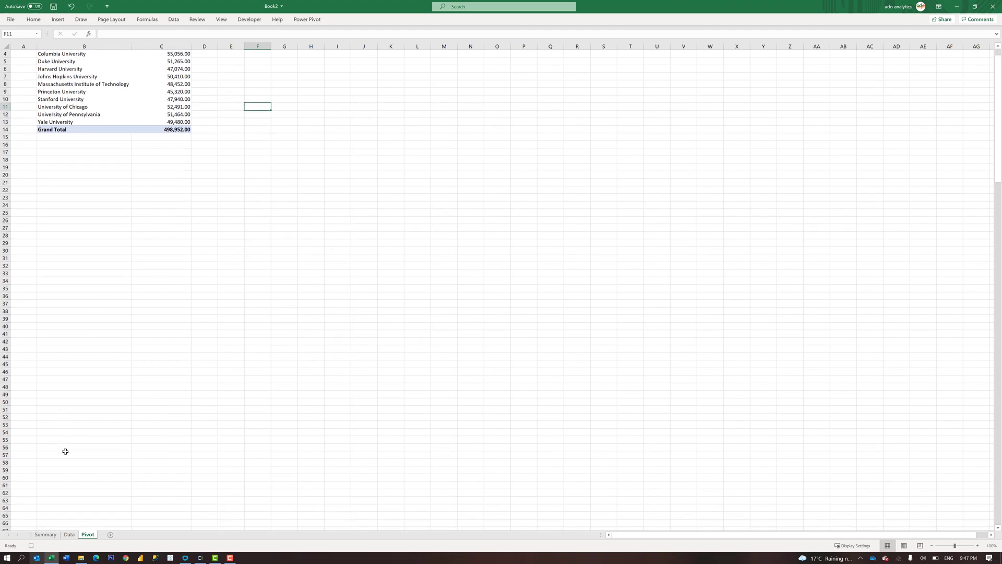
scroll(79, 396, up, 1)
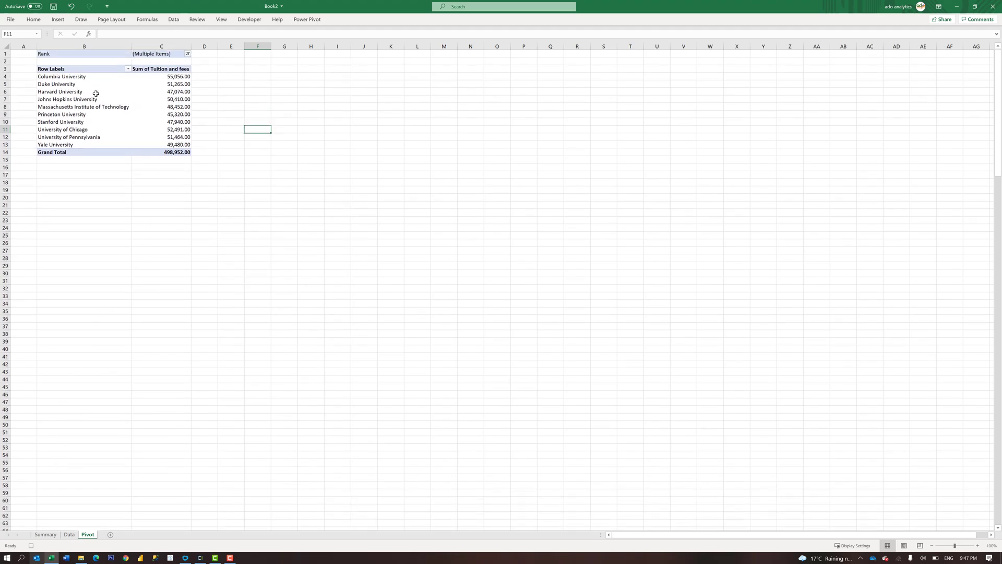
click(45, 535)
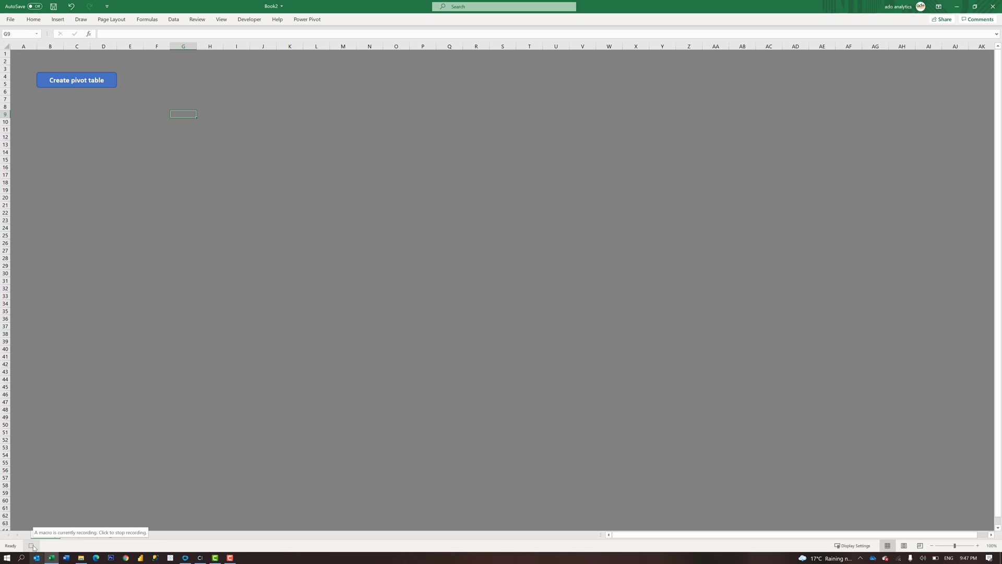
click(32, 545)
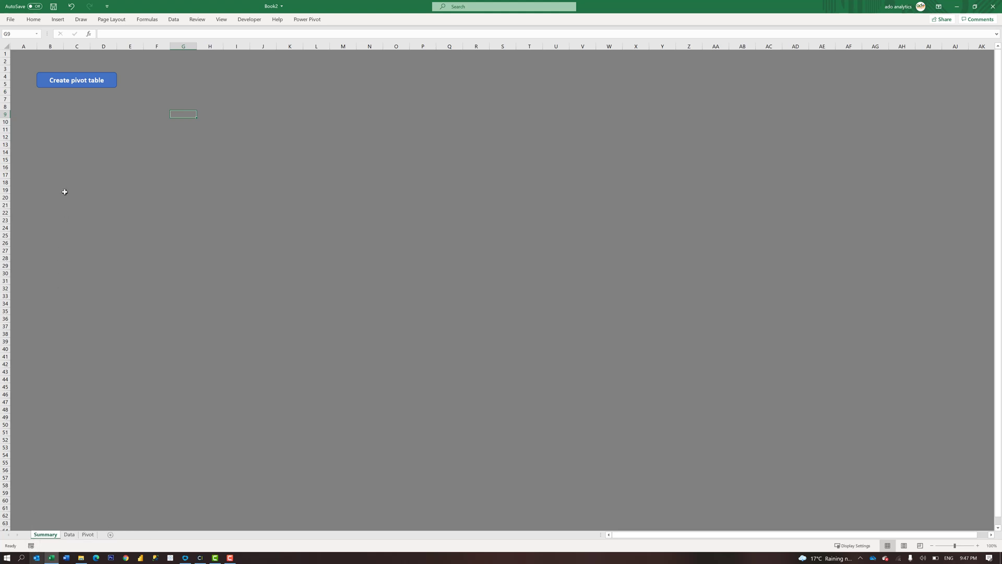
Step: Assign Macro4 to the "Create pivot table" shape on the Summary sheet
right_click(84, 80)
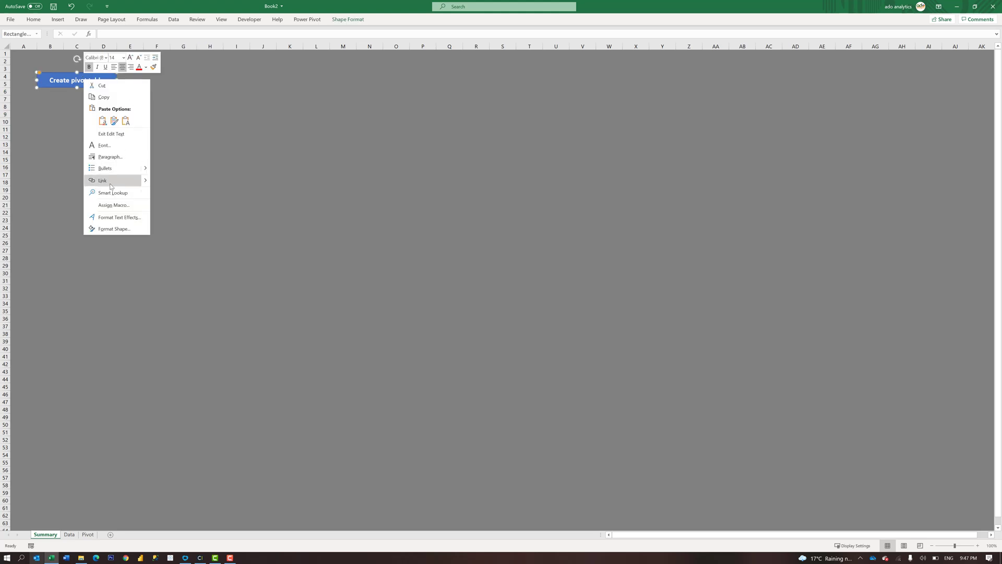
click(114, 205)
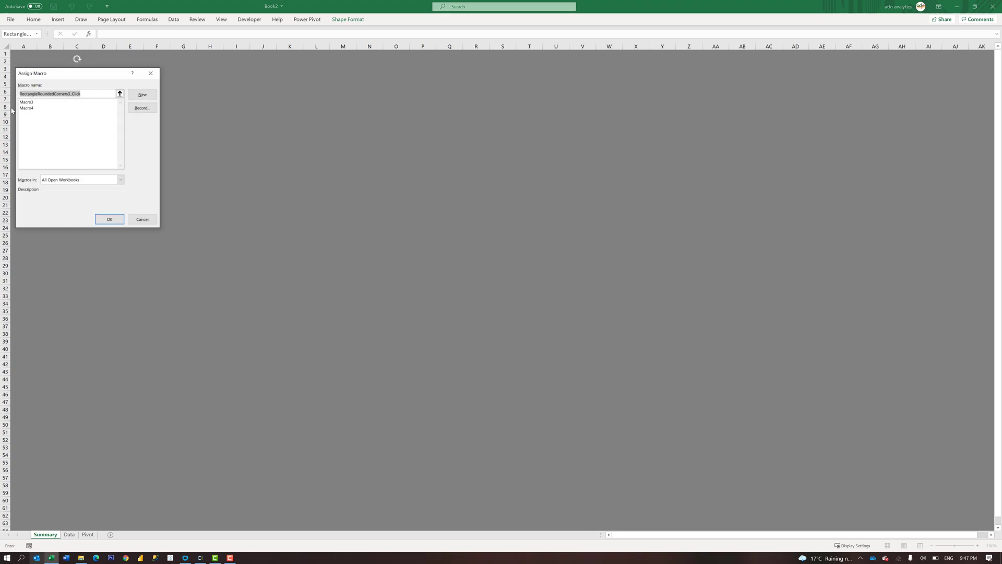
click(30, 110)
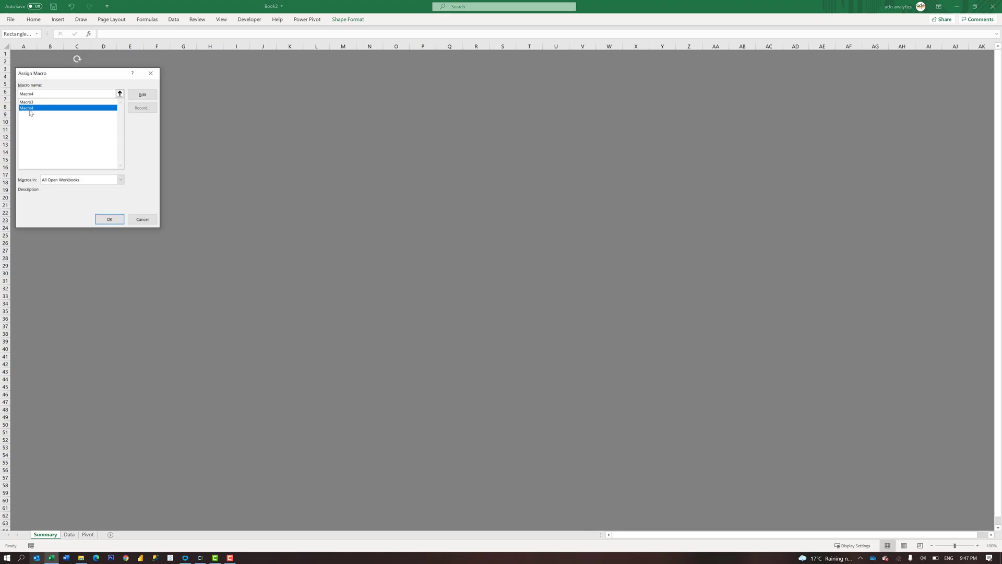
click(106, 219)
click(99, 150)
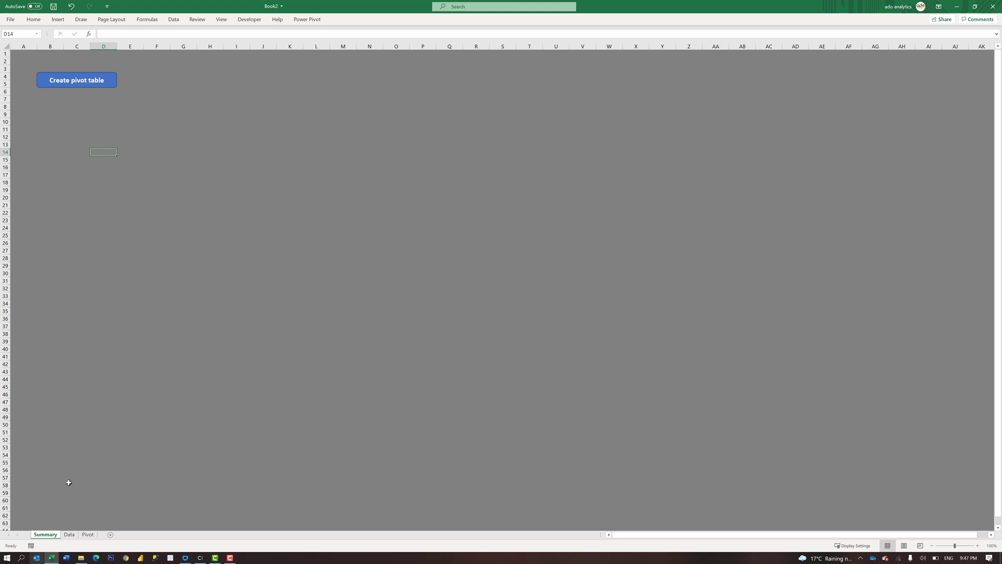
Step: Delete the pivot table from the Pivot sheet and recreate it with the Summary sheet's "Create pivot table" button
click(85, 536)
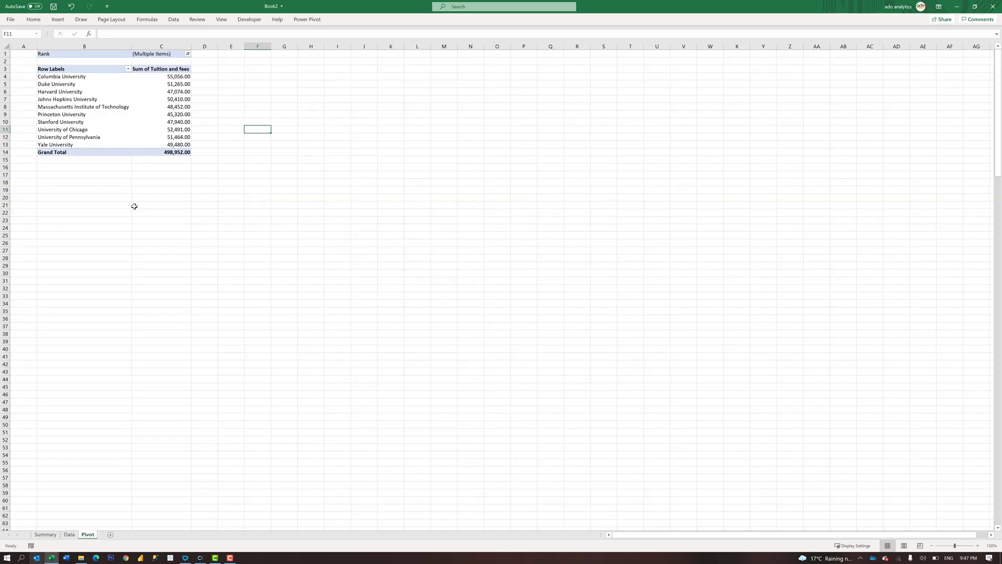
drag(228, 172, 18, 7)
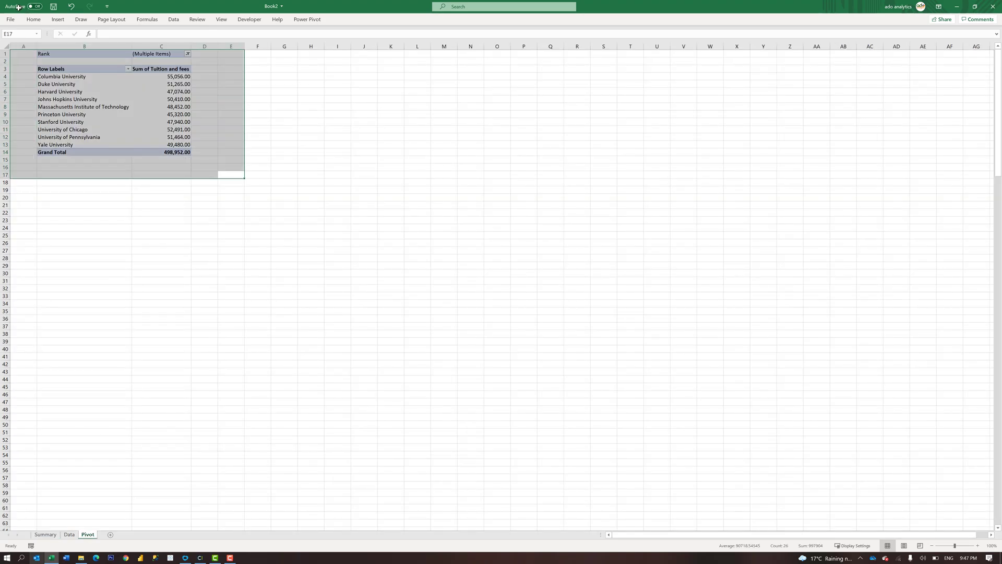
key(Delete)
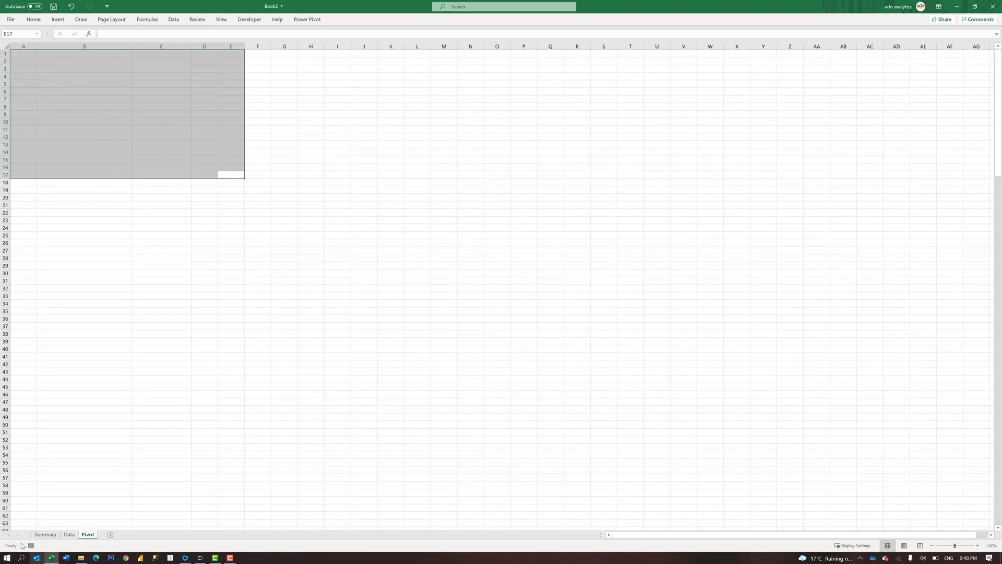
click(44, 535)
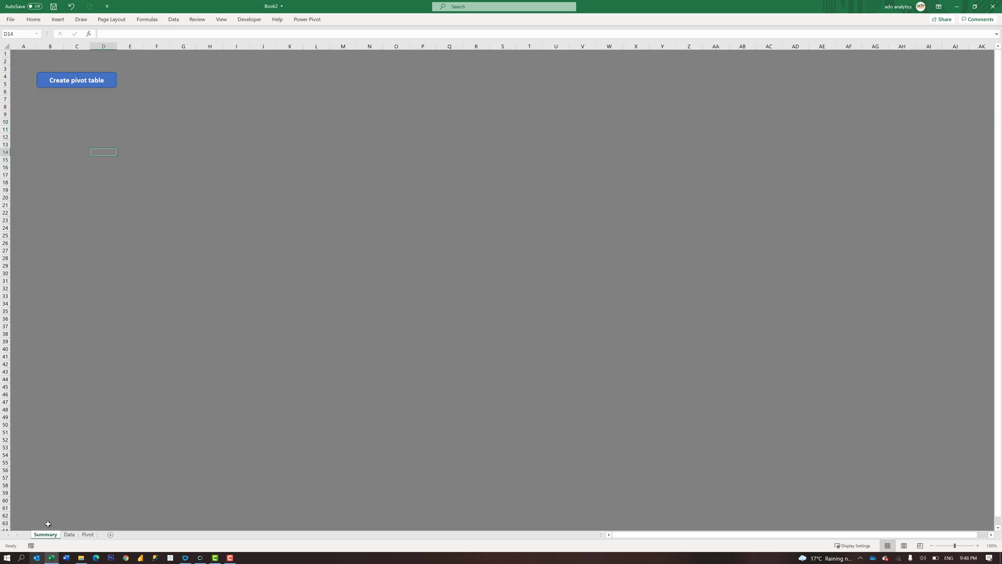
click(92, 79)
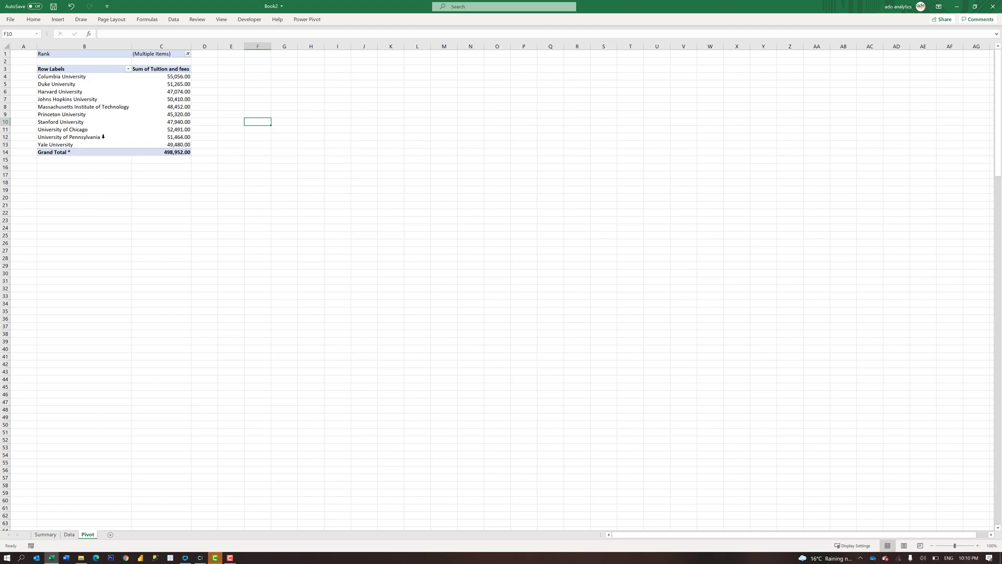
Step: Add Undergrad Enrollment to the pivot table's values and remove it again
click(104, 107)
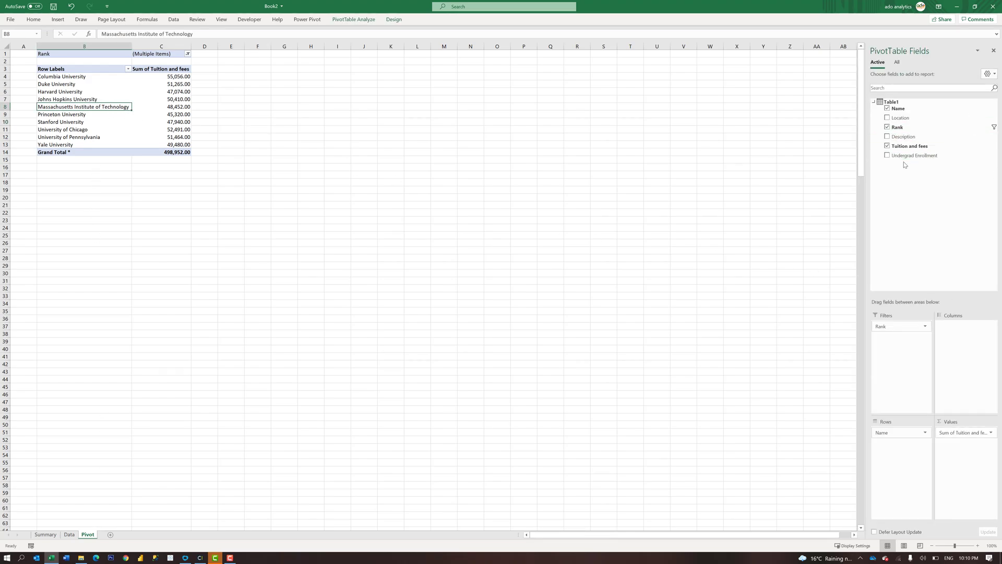
drag(906, 155, 959, 458)
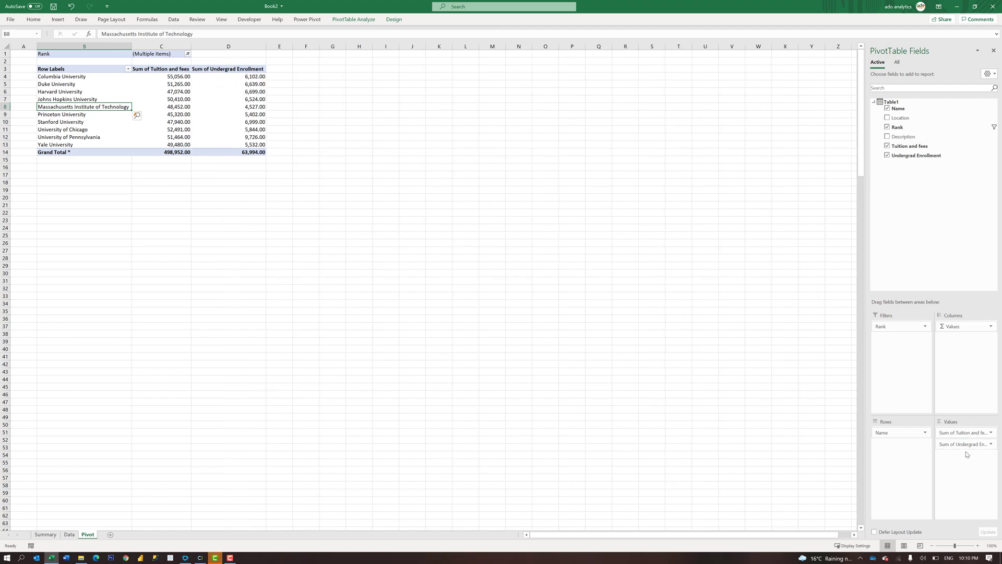
drag(965, 446, 663, 348)
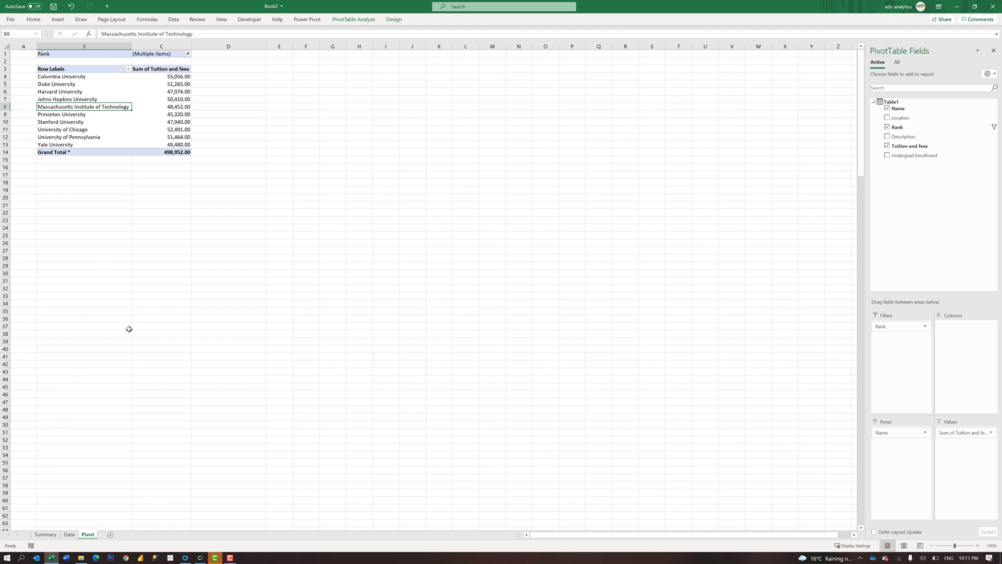
Step: Draw a rounded rectangle below the "Create pivot table" button on the Summary sheet and label it "Vlookup"
click(41, 534)
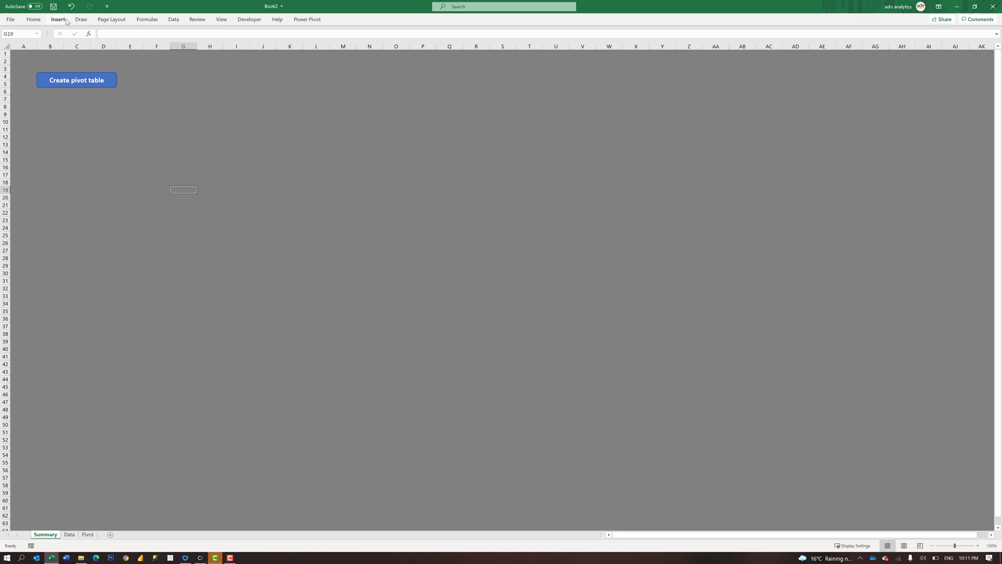
click(57, 19)
click(108, 50)
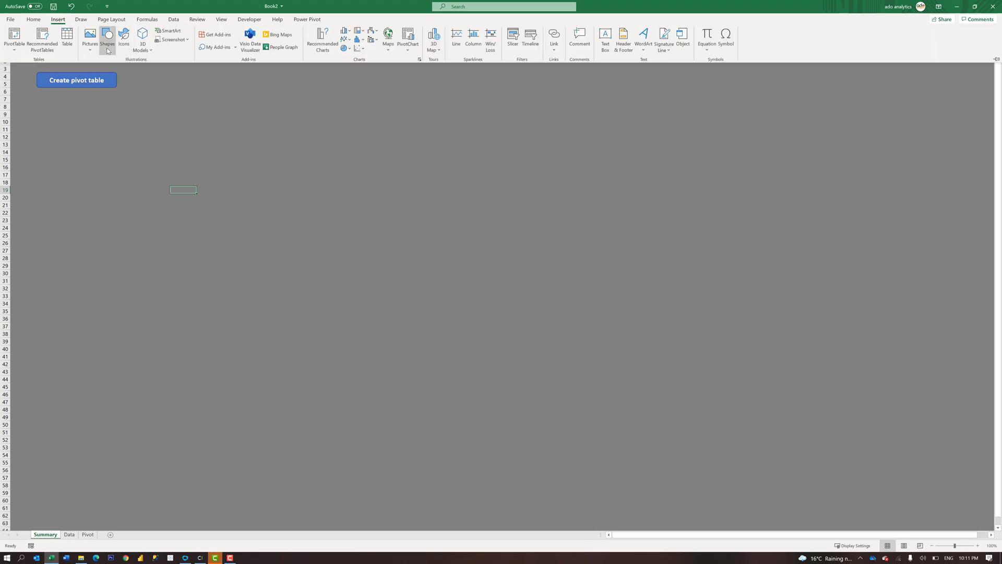
click(144, 75)
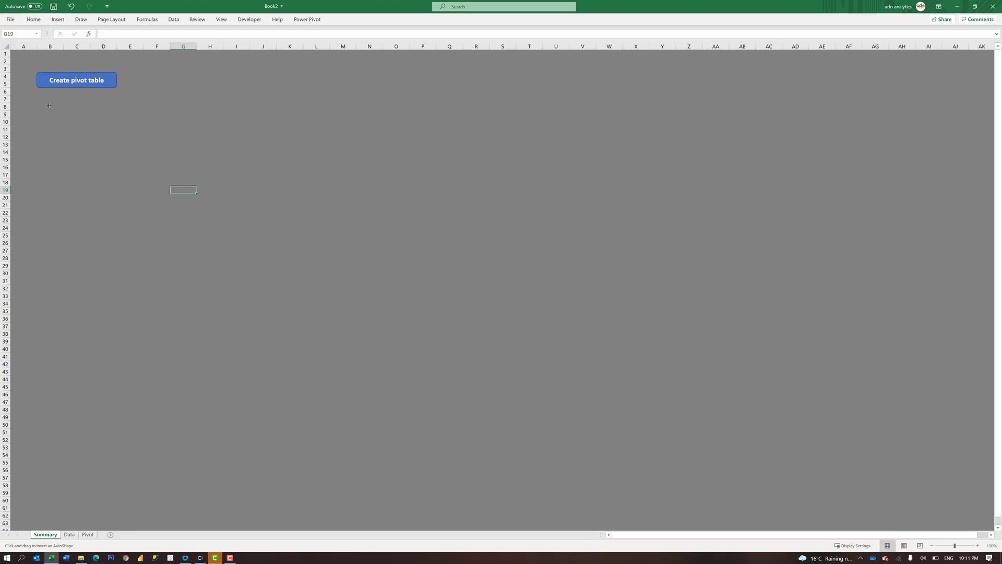
drag(37, 98, 116, 110)
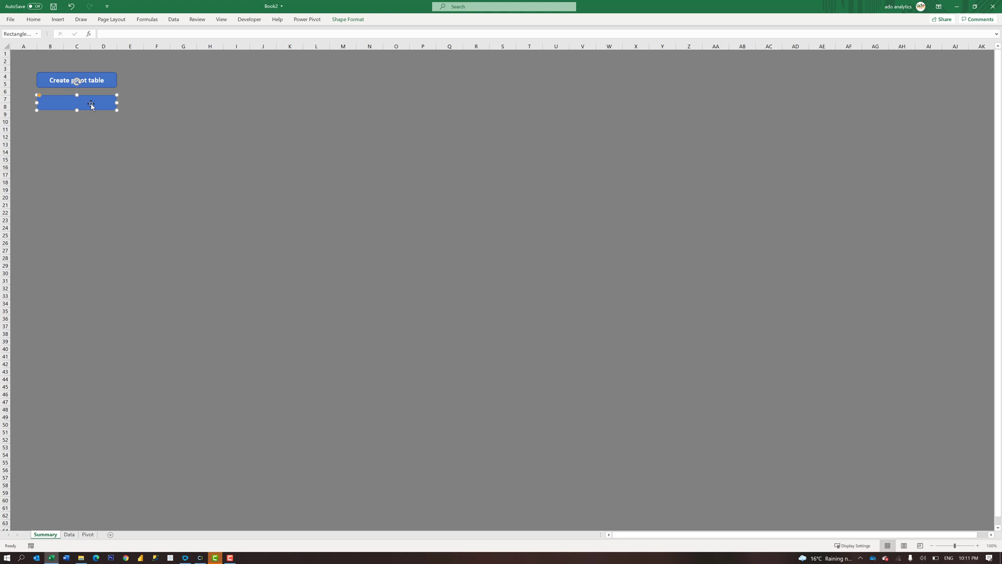
key(Caps_Lock)
text(V)
key(Caps_Lock)
text(look)
Step: Centre the Vlookup label horizontally and vertically in its shape and make it 14 pt bold
key(ctrl+a)
click(37, 23)
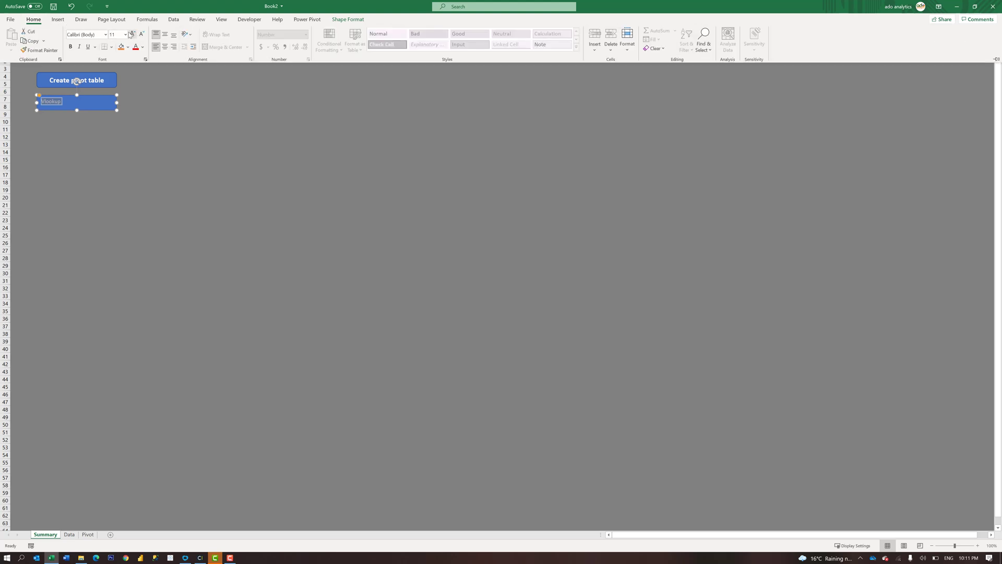
click(164, 46)
click(164, 34)
click(125, 35)
click(125, 119)
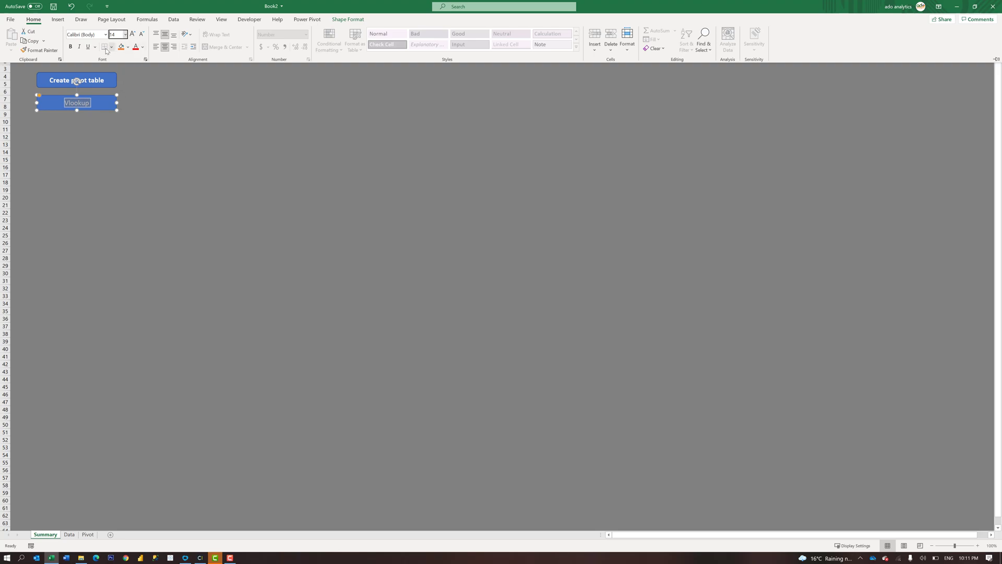
click(71, 47)
click(105, 154)
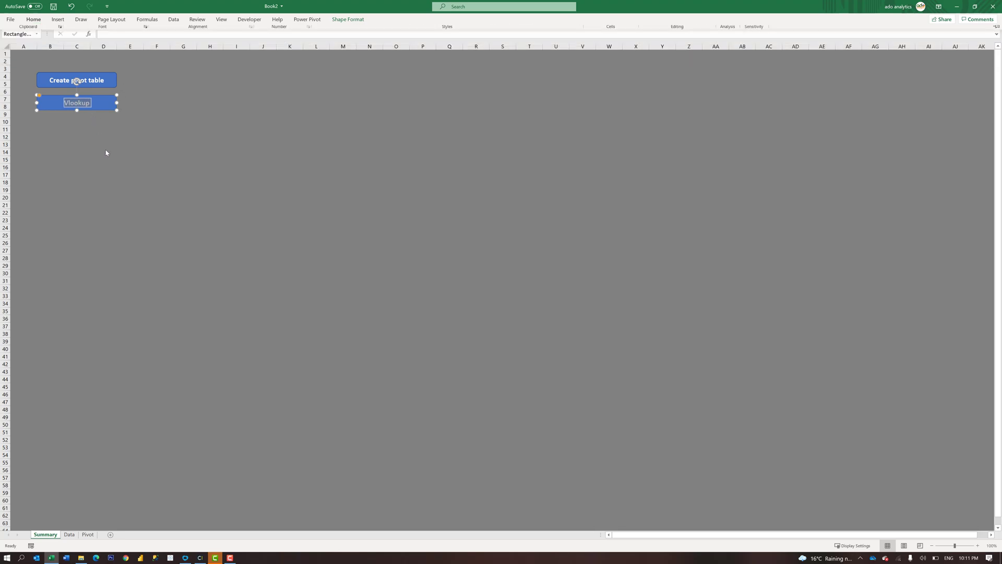
click(83, 126)
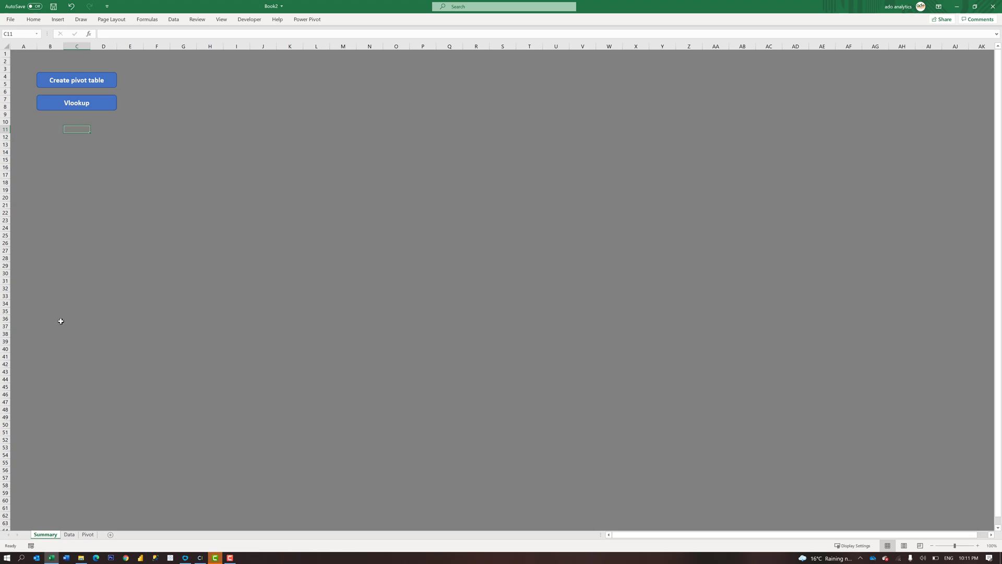
Step: Examine the empty column D beside the pivot table and the Undergrad Enrollment column on the Data sheet
click(84, 534)
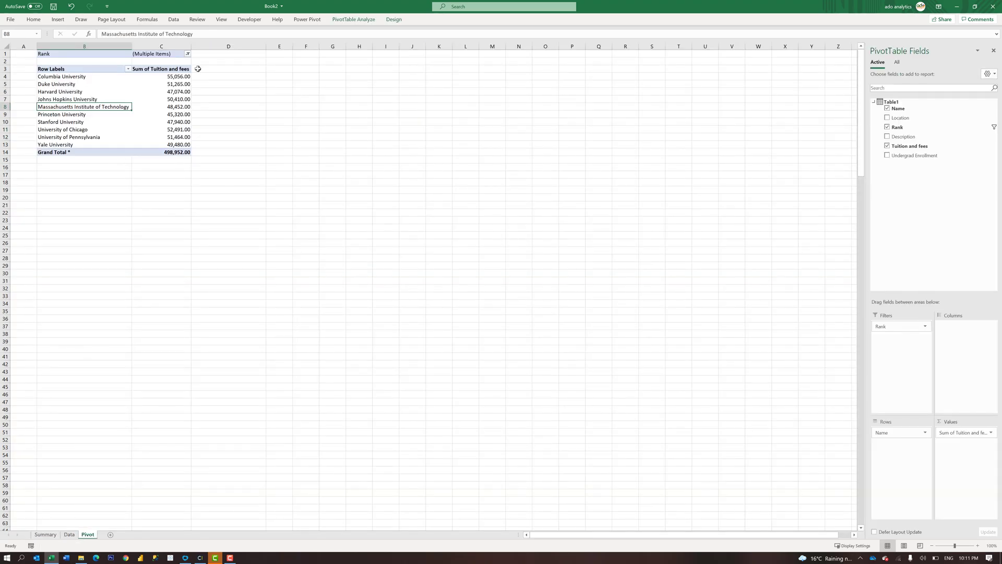
drag(209, 76, 219, 147)
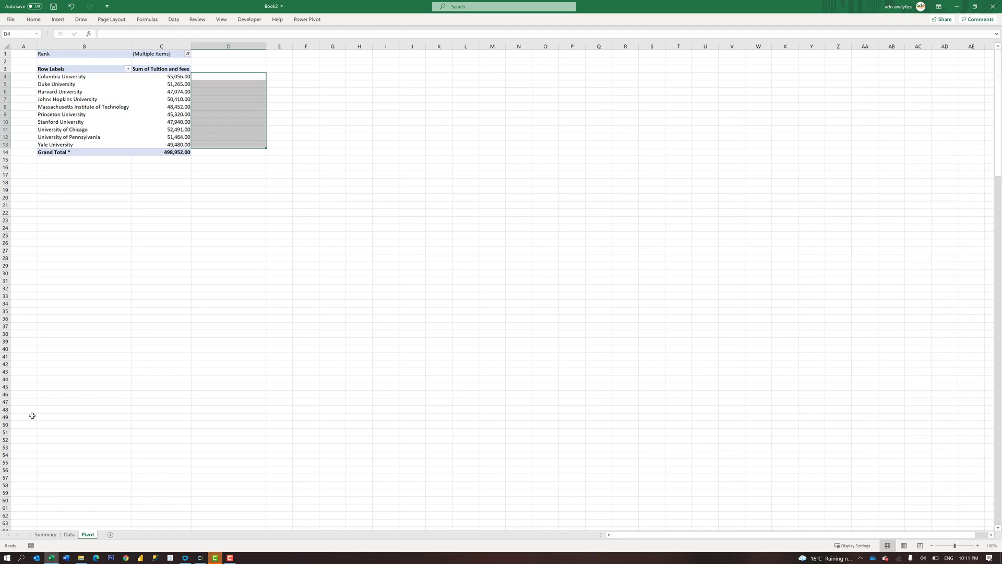
scroll(33, 379, down, 1)
key(ctrl+Page_Up)
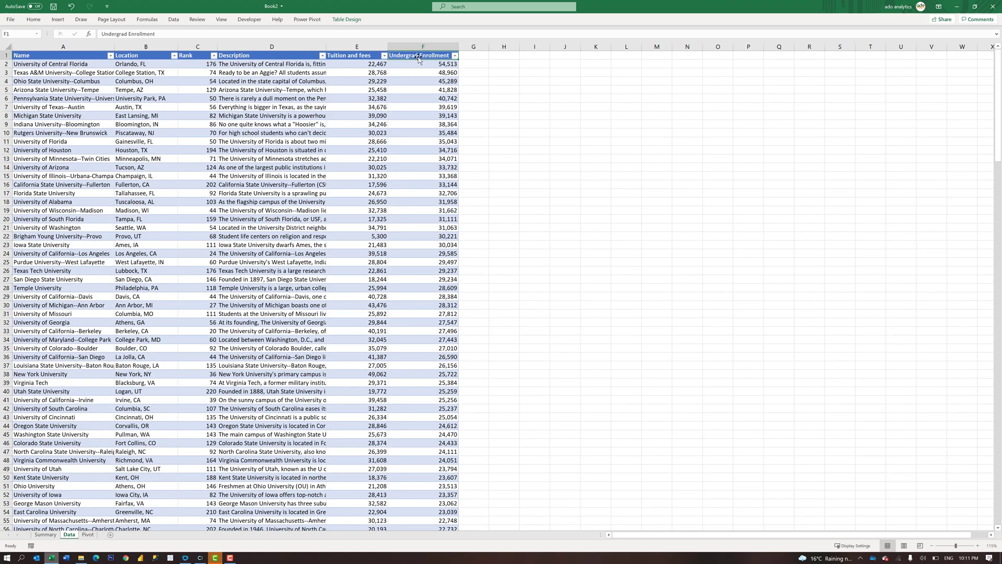
click(88, 535)
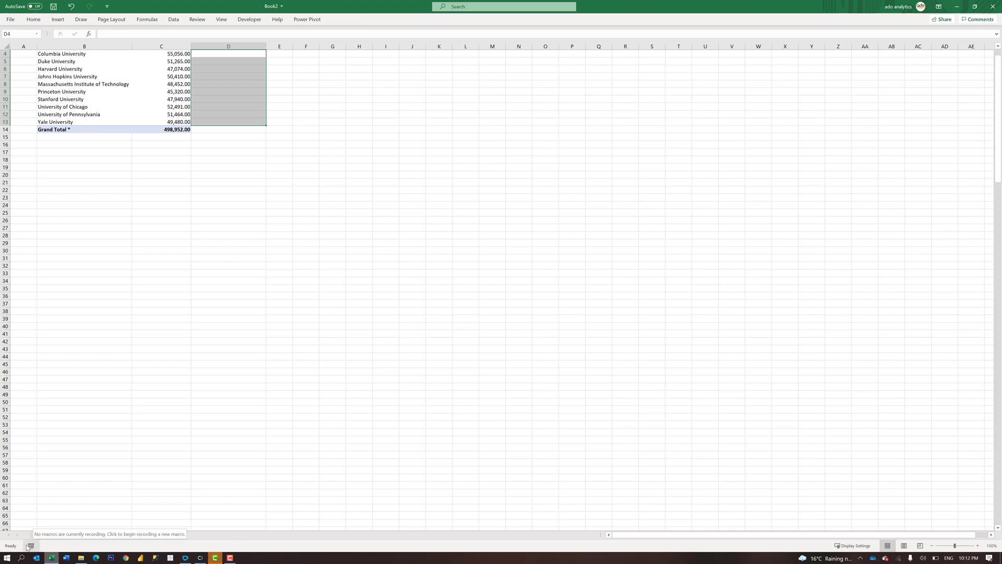
click(50, 485)
Step: Start recording a new macro from the Summary sheet, stored in This Workbook
click(45, 535)
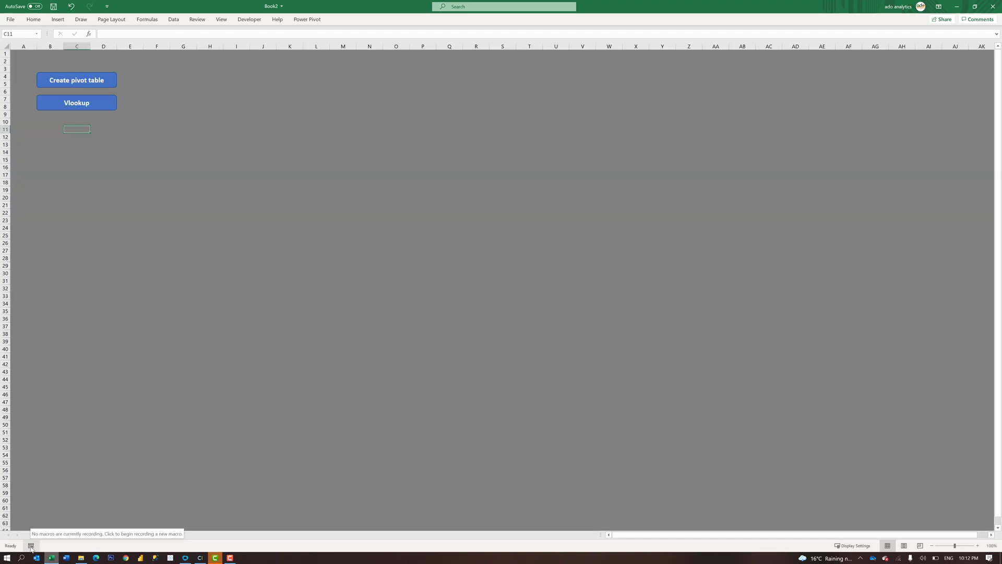
click(31, 546)
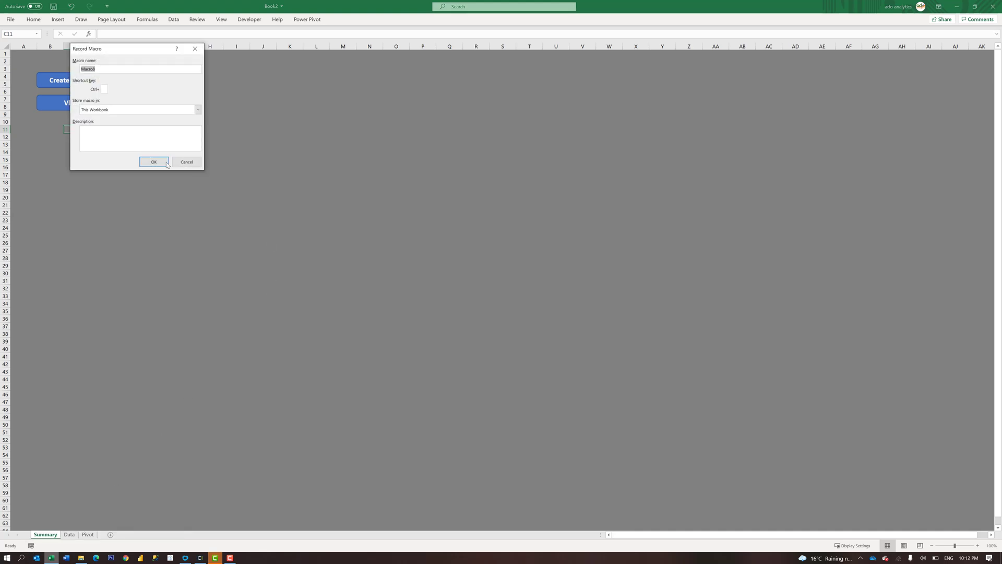
click(143, 160)
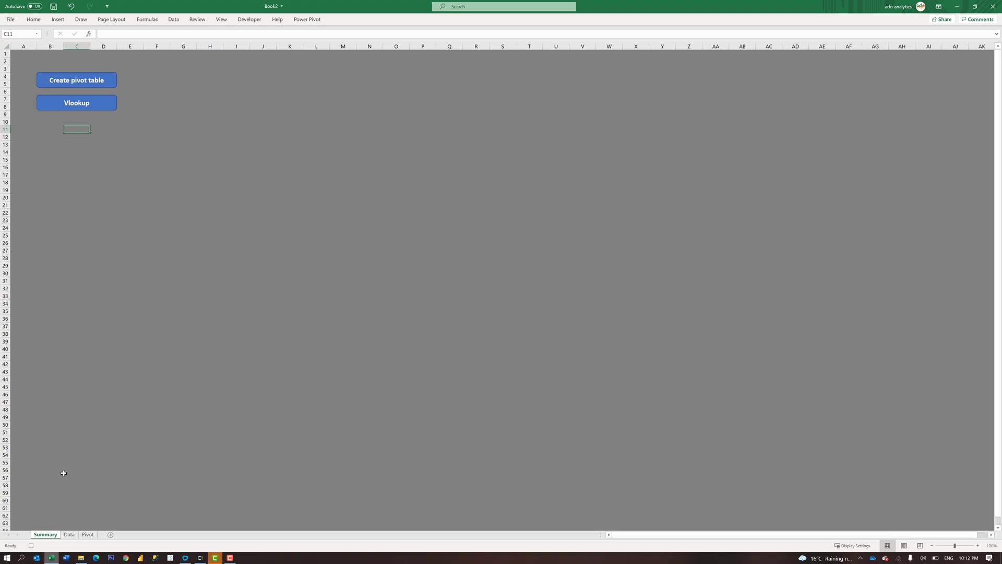
Step: Copy the Undergrad Enrollment header from the Data sheet into cell D3 of the Pivot sheet
click(69, 534)
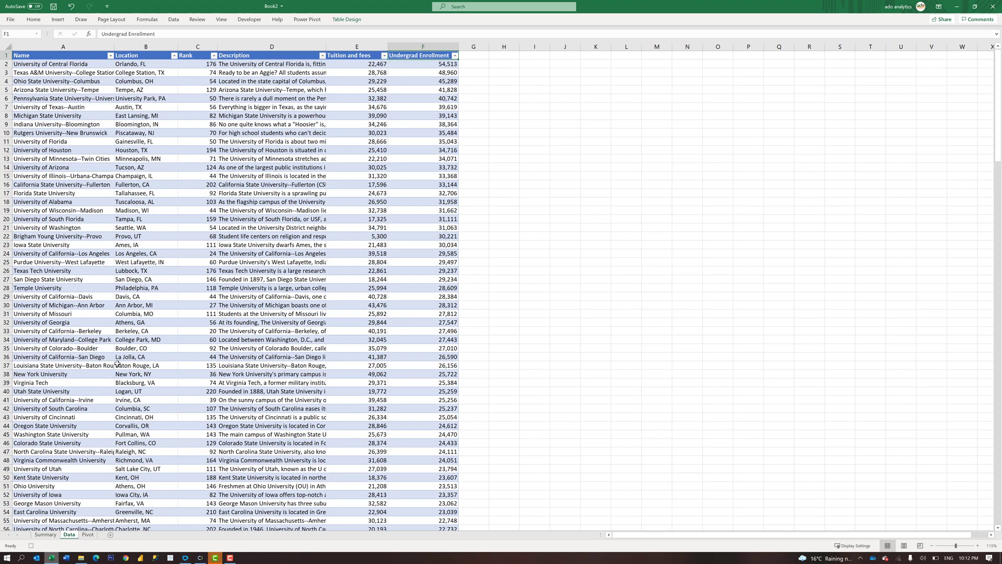
click(88, 534)
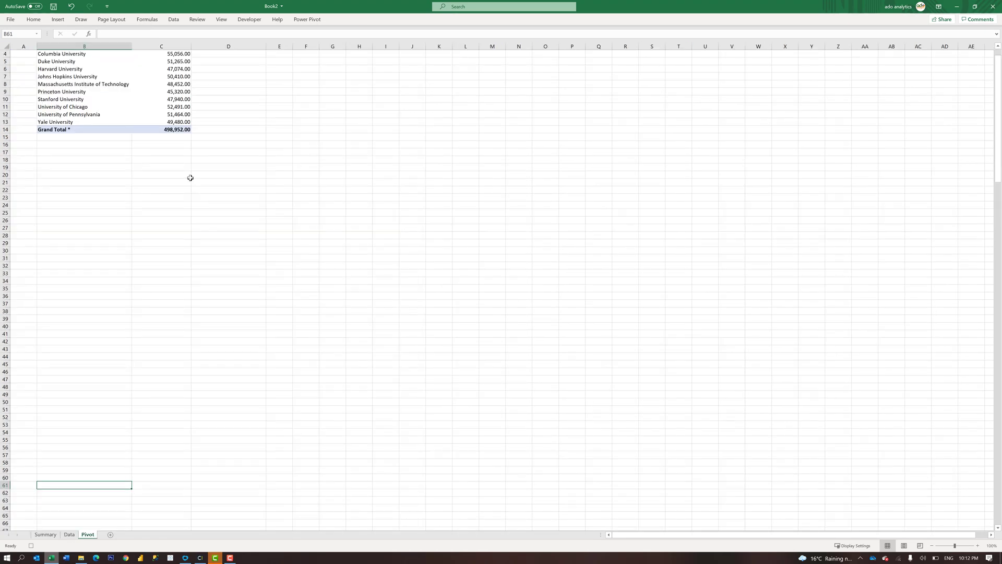
scroll(193, 164, up, 1)
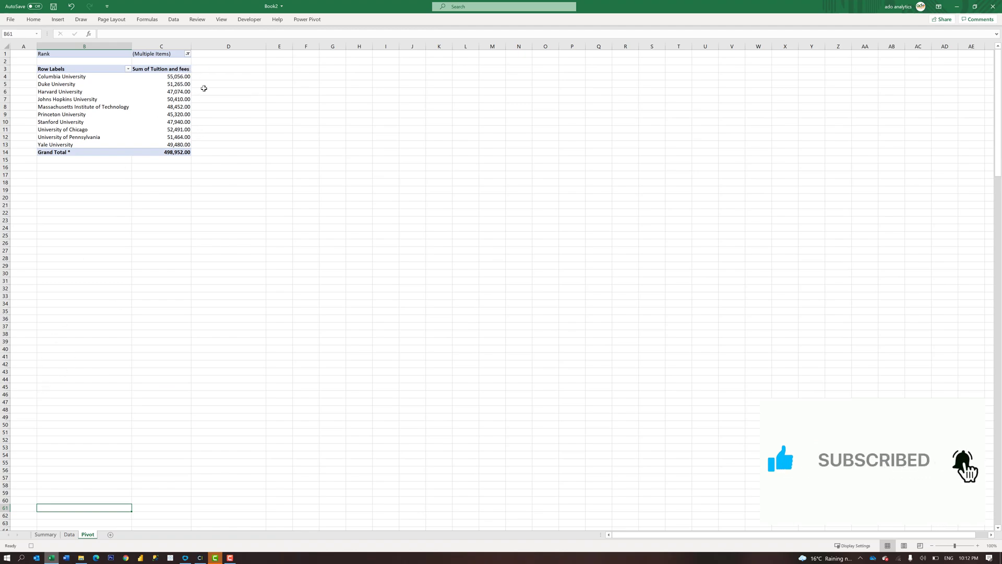
click(70, 534)
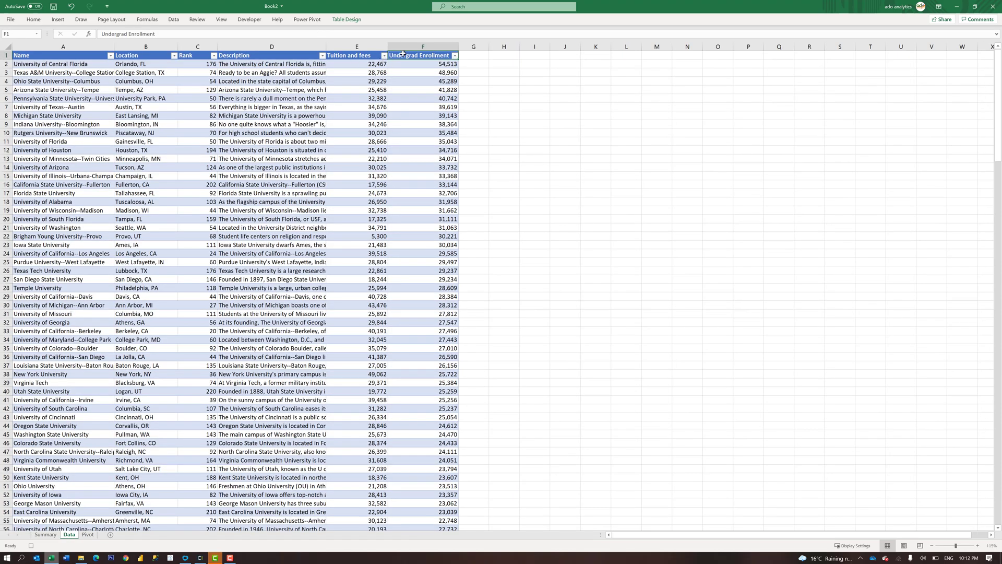
key(ctrl+c)
click(85, 534)
click(207, 68)
key(ctrl+v)
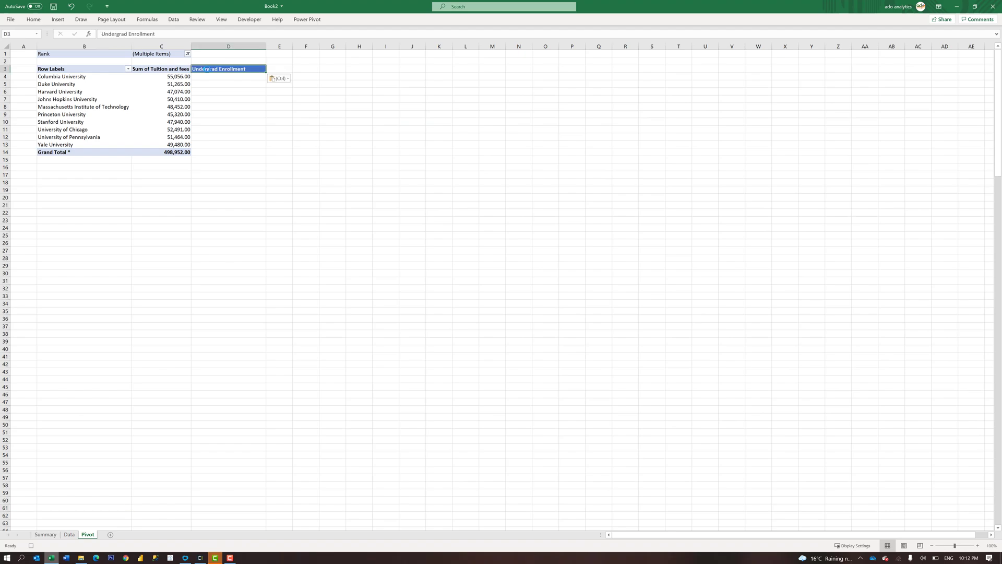
Step: Begin a VLOOKUP formula in D4 of the Pivot sheet with B4 as the lookup value
click(208, 76)
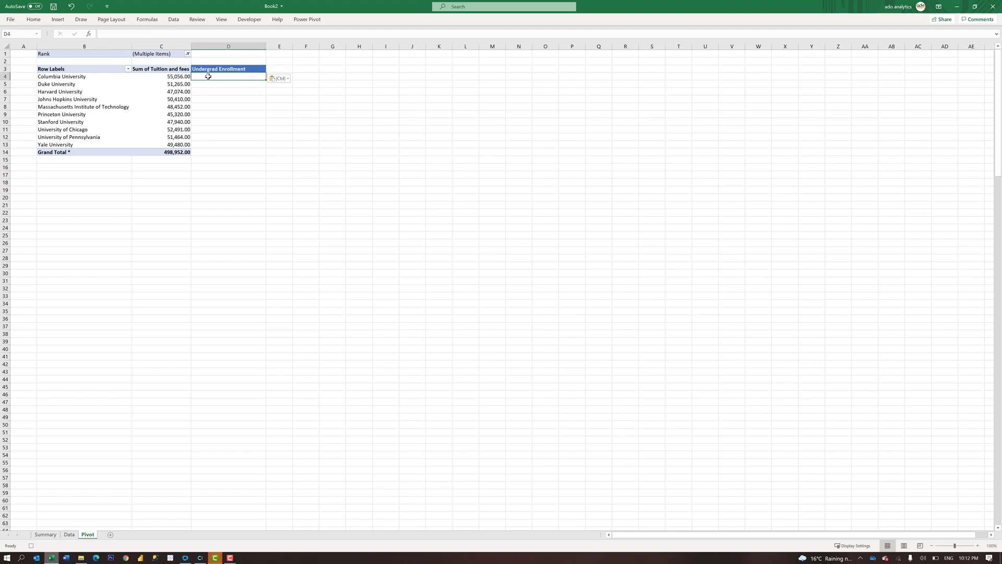
text(=vl)
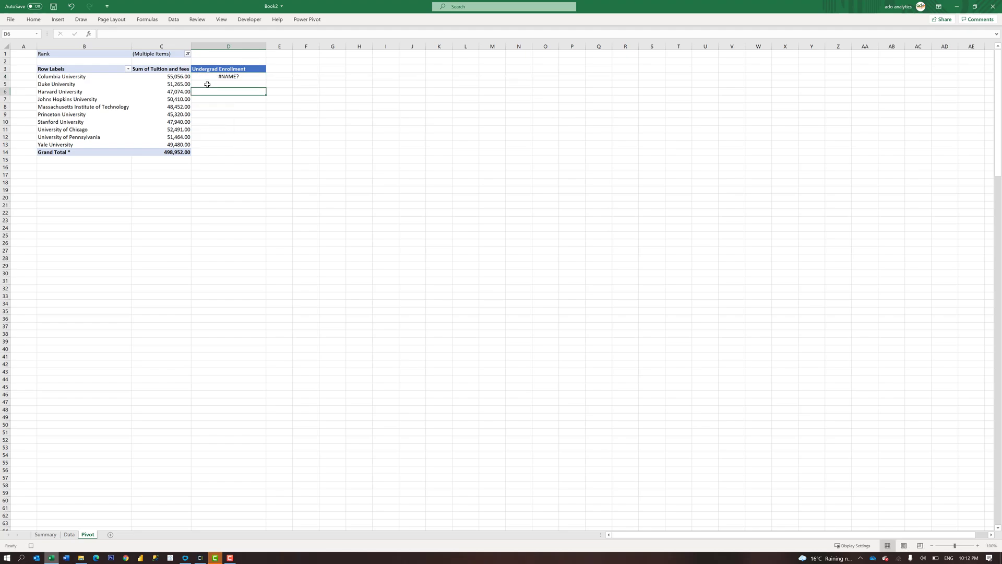
click(220, 75)
text(k)
double_click(219, 84)
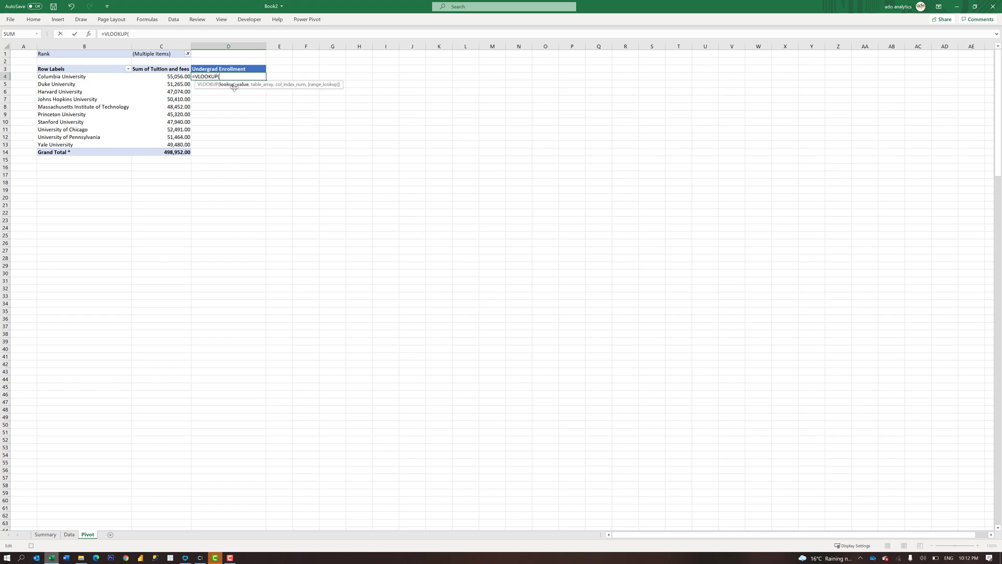
click(74, 77)
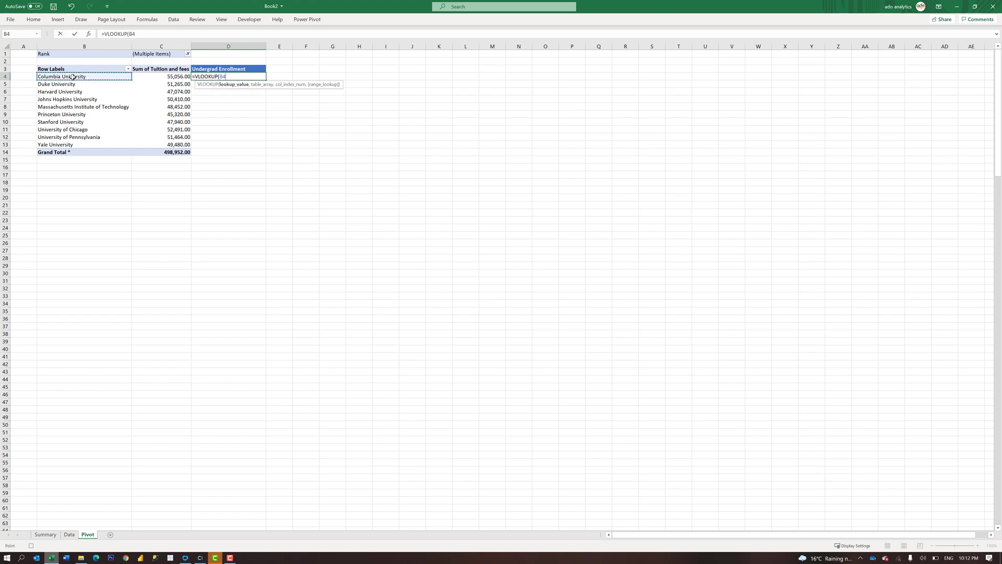
text(,)
Step: Complete the VLOOKUP with columns A:F of the Data sheet as the table array, column index 6 and exact match (FALSE)
click(69, 535)
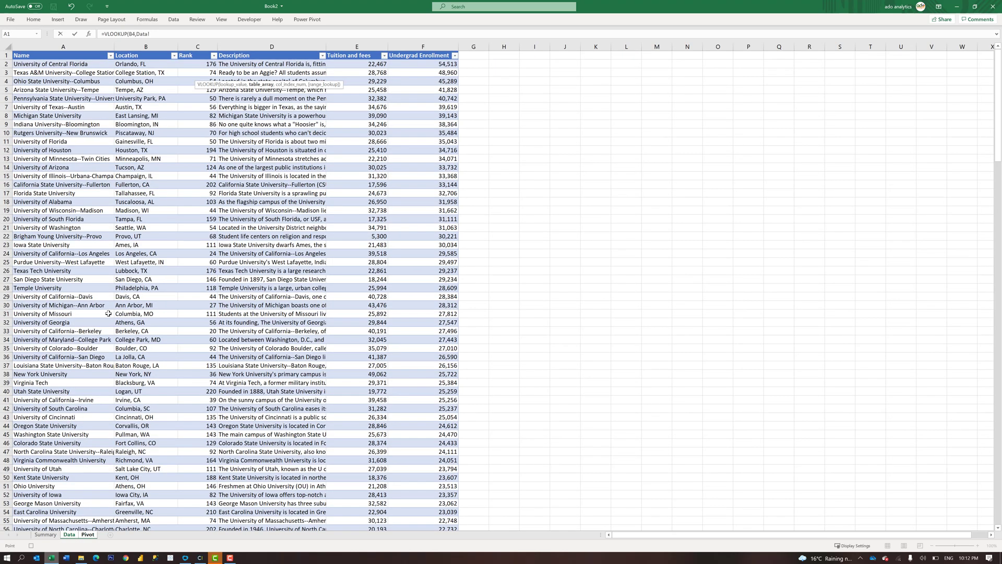
click(83, 47)
drag(116, 50, 412, 59)
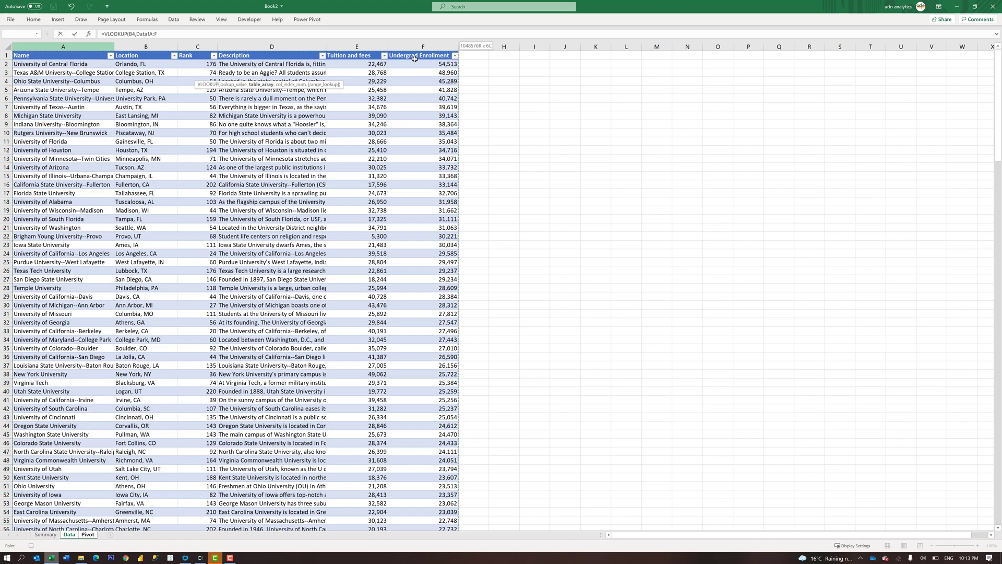
text(,)
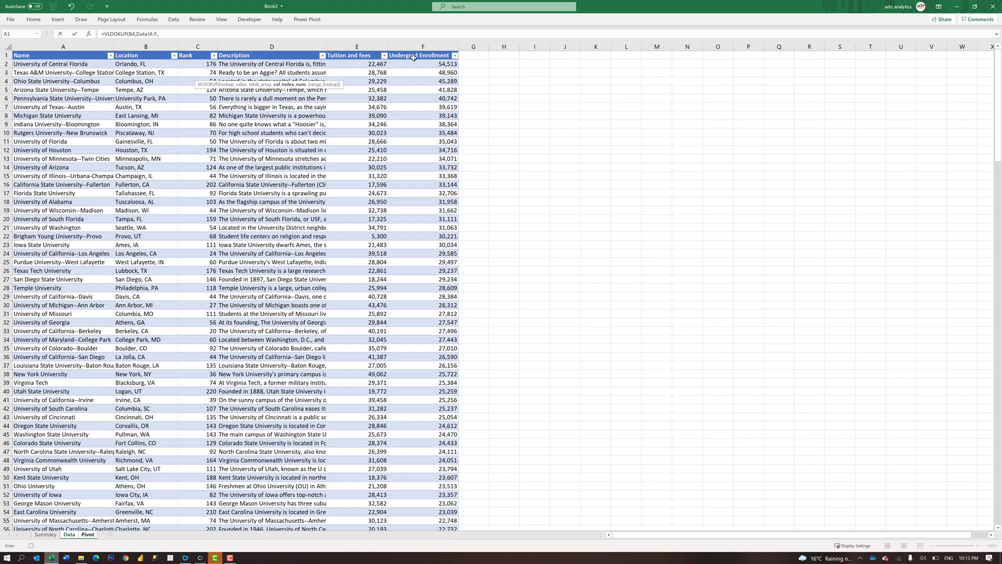
click(168, 35)
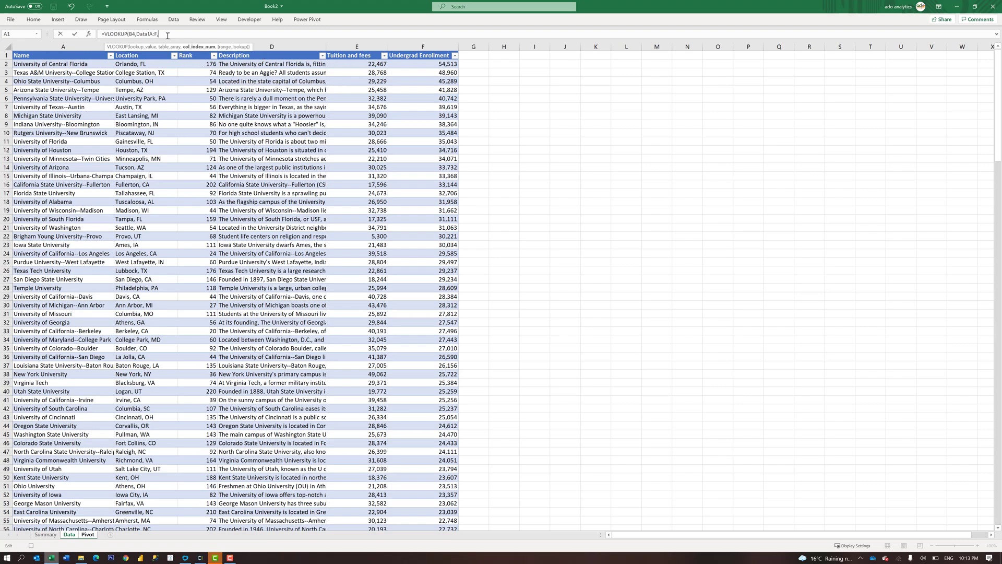
text(,)
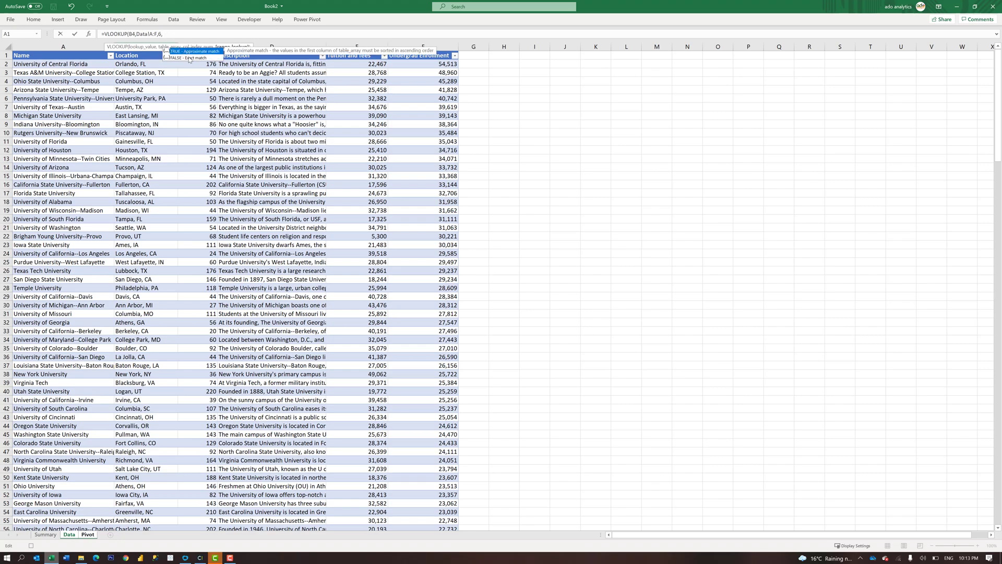
double_click(189, 58)
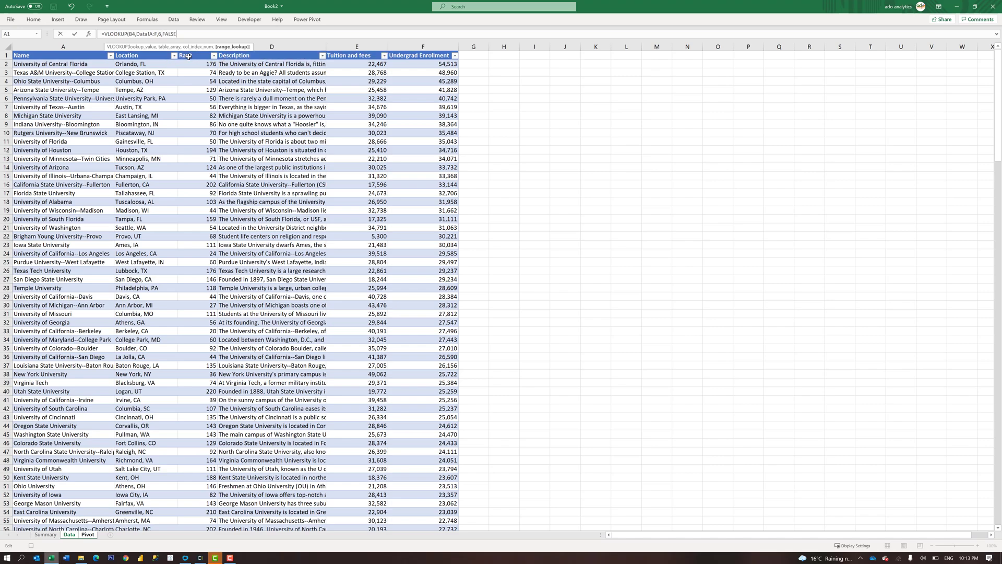
text())
key(Return)
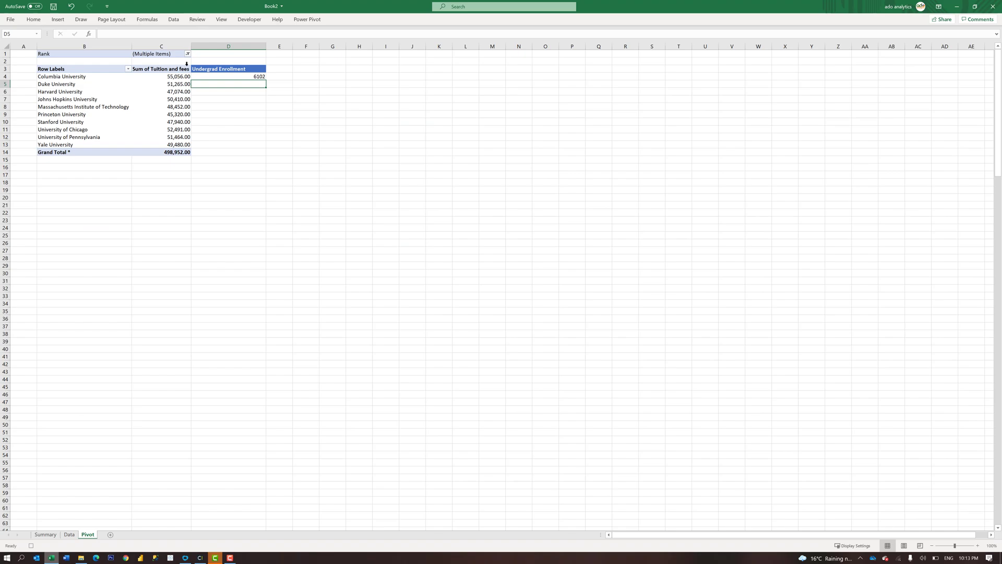
Step: Fill the VLOOKUP formula from D4 down to D13 and total the column in D14 with AutoSum
click(248, 76)
drag(264, 78, 264, 145)
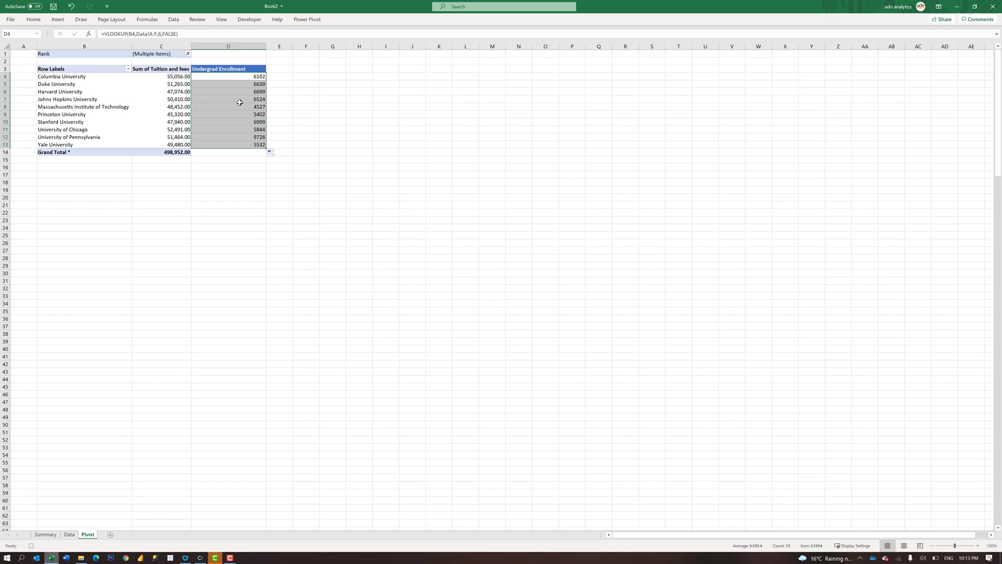
click(241, 153)
key(alt+equal)
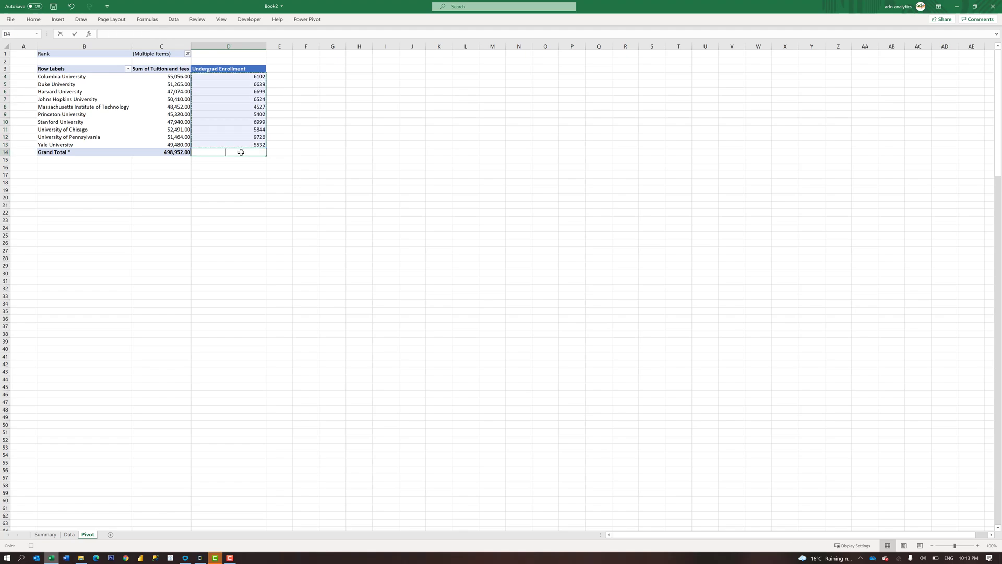
key(Return)
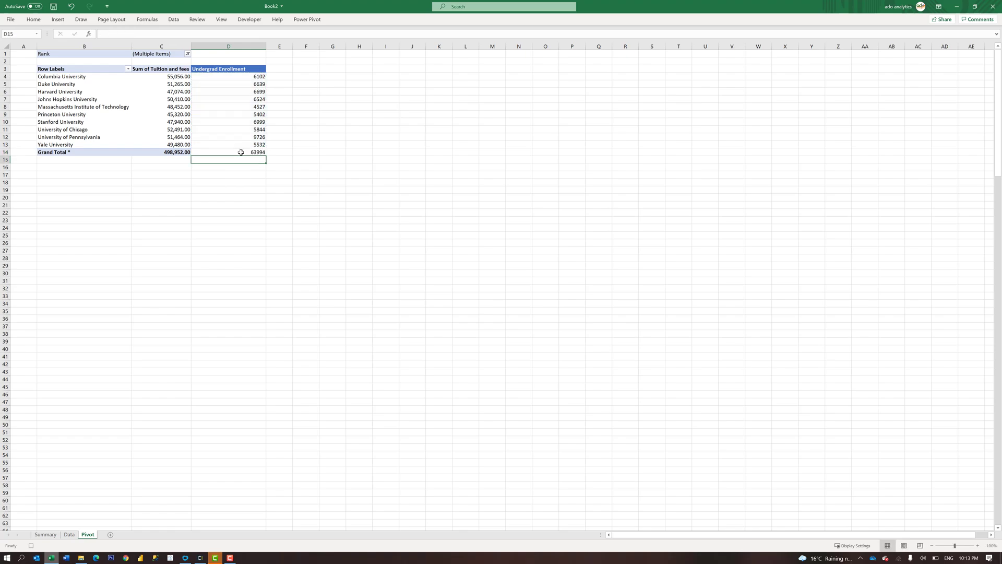
Step: Copy the formatting of the Grand Total cell C14 onto D14 with Format Painter
click(166, 152)
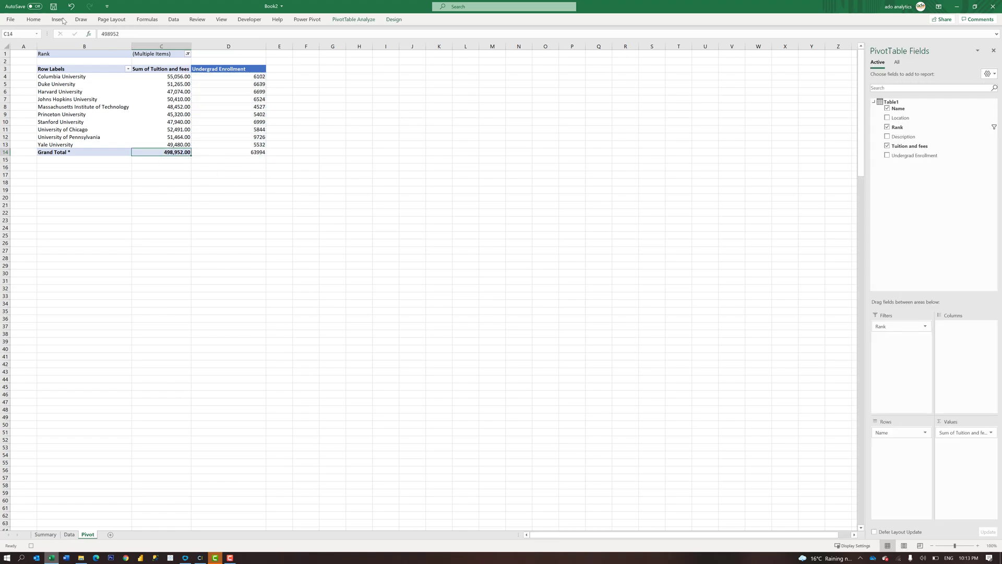
click(33, 20)
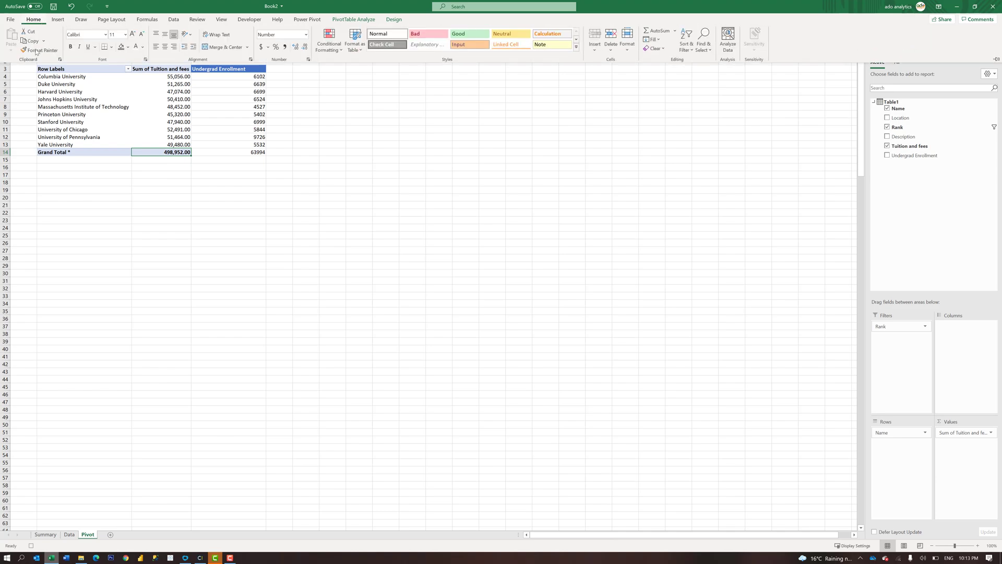
click(38, 50)
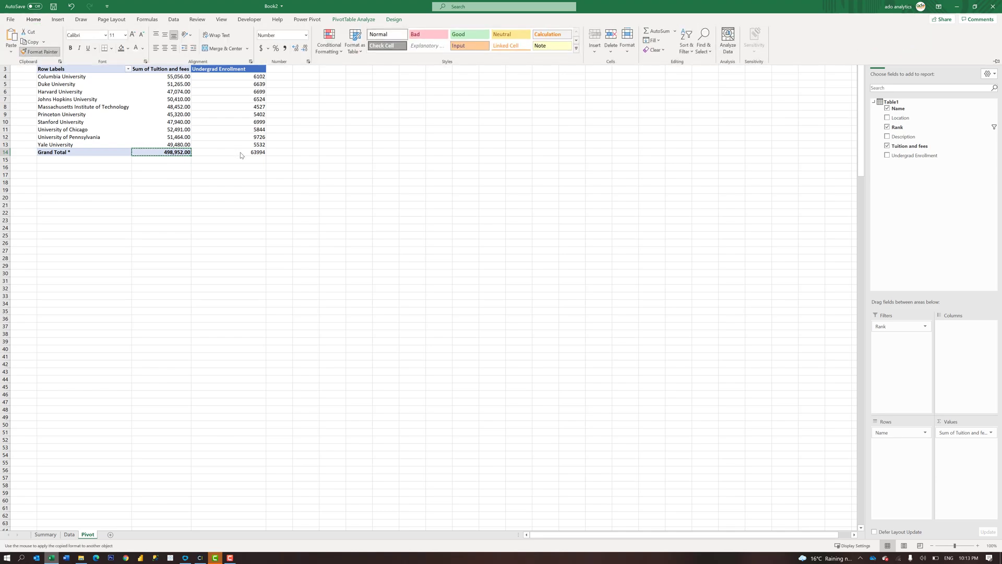
click(241, 153)
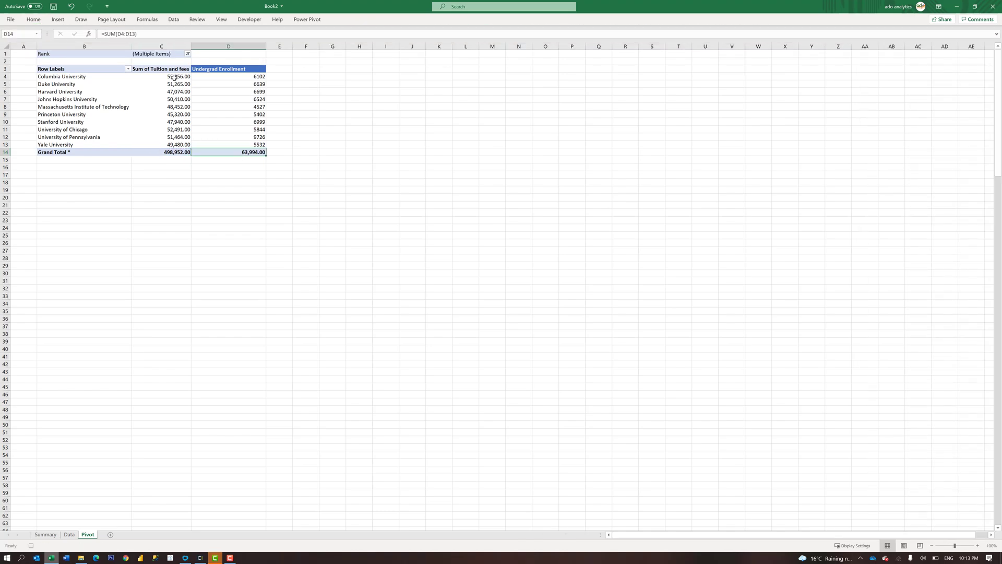
Step: Apply the formatting of header cell C3 to the Undergrad Enrollment header in D3 with Format Painter
click(174, 68)
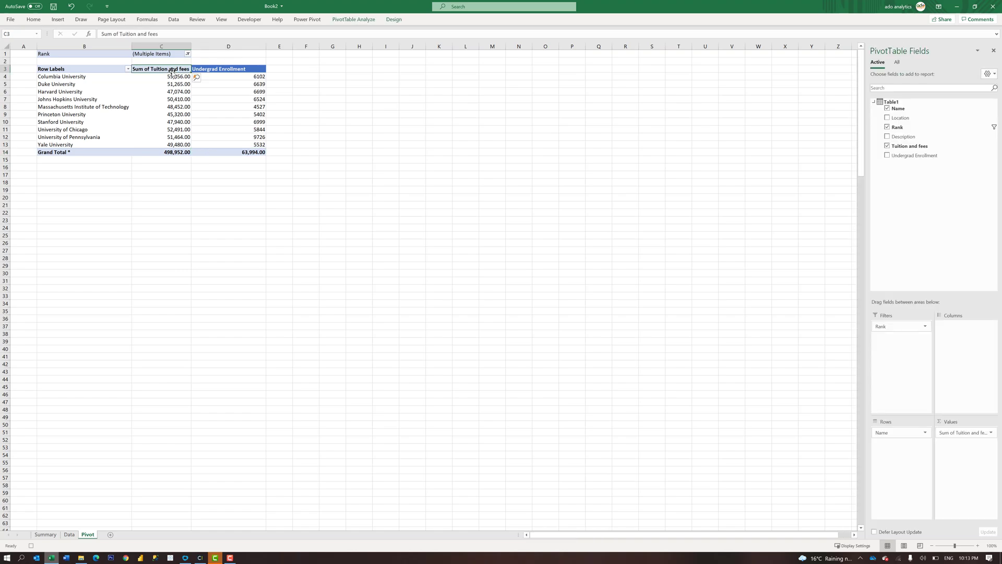
click(33, 23)
click(37, 50)
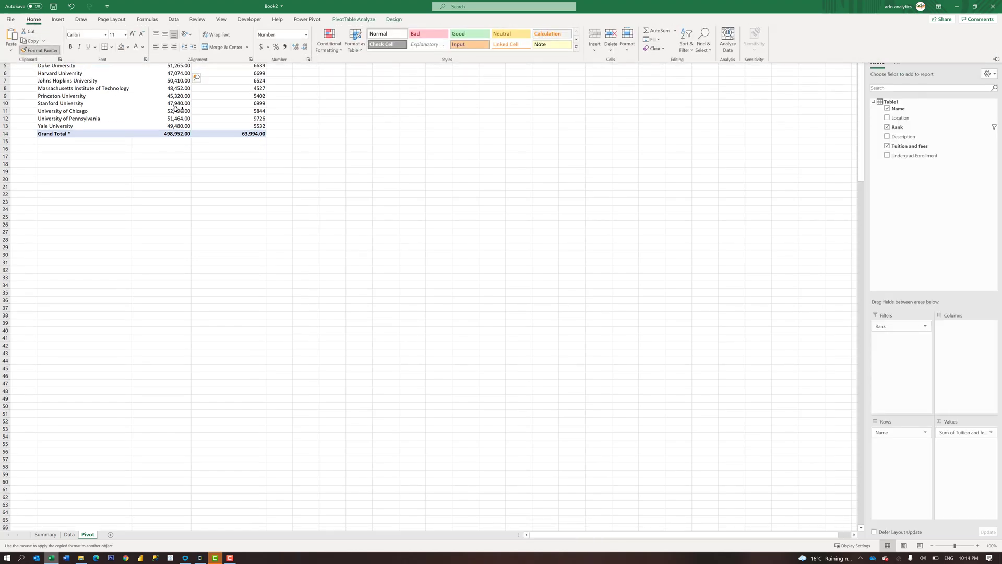
click(214, 72)
Step: Copy the number formatting of C4:C13 onto the enrollment values in D4:D13 with Format Painter
drag(171, 76, 173, 144)
click(33, 24)
click(37, 50)
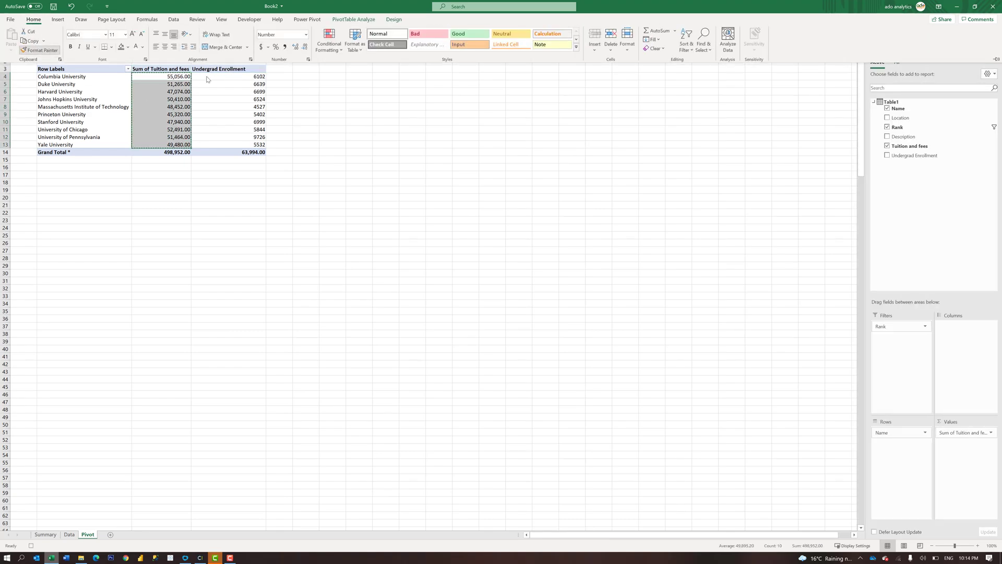
drag(243, 76, 248, 144)
Step: Return to the Summary sheet and stop recording the macro
click(333, 114)
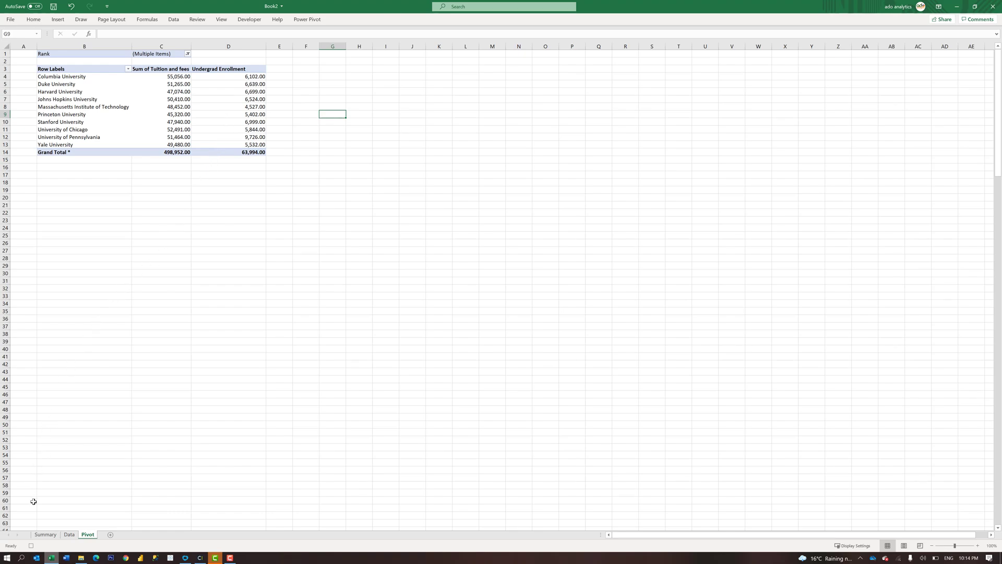
click(46, 536)
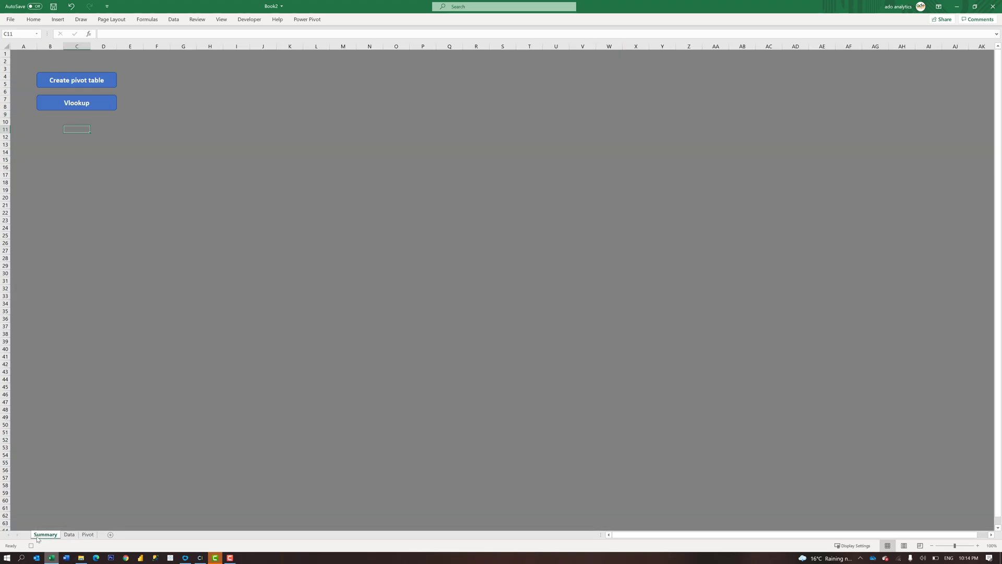
click(32, 546)
Step: Filter the Data table's Name column by Columbia University, copied from B4 of the Pivot sheet, and check its Undergrad Enrollment
click(88, 534)
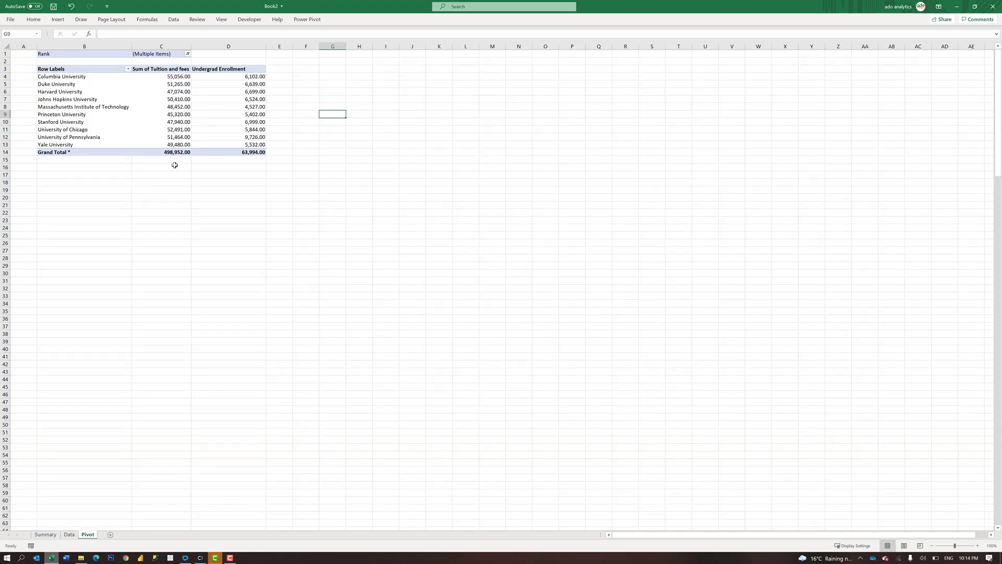
click(71, 73)
click(86, 76)
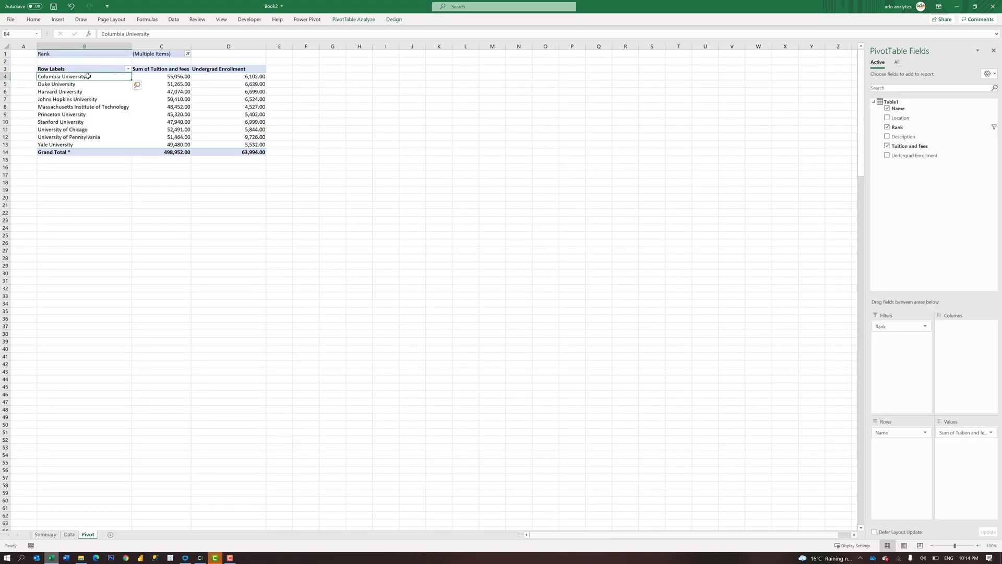
key(ctrl+c)
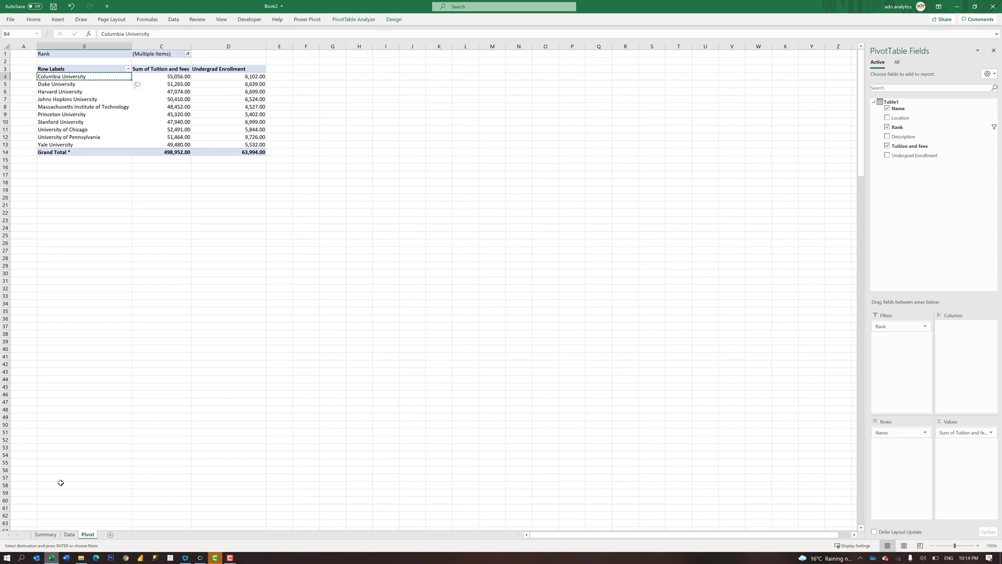
click(69, 533)
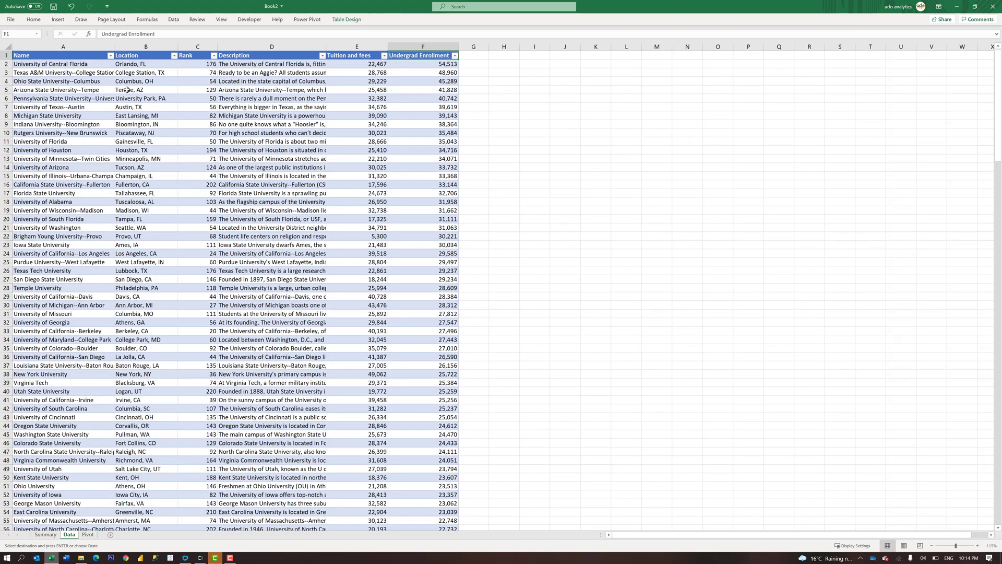
click(110, 56)
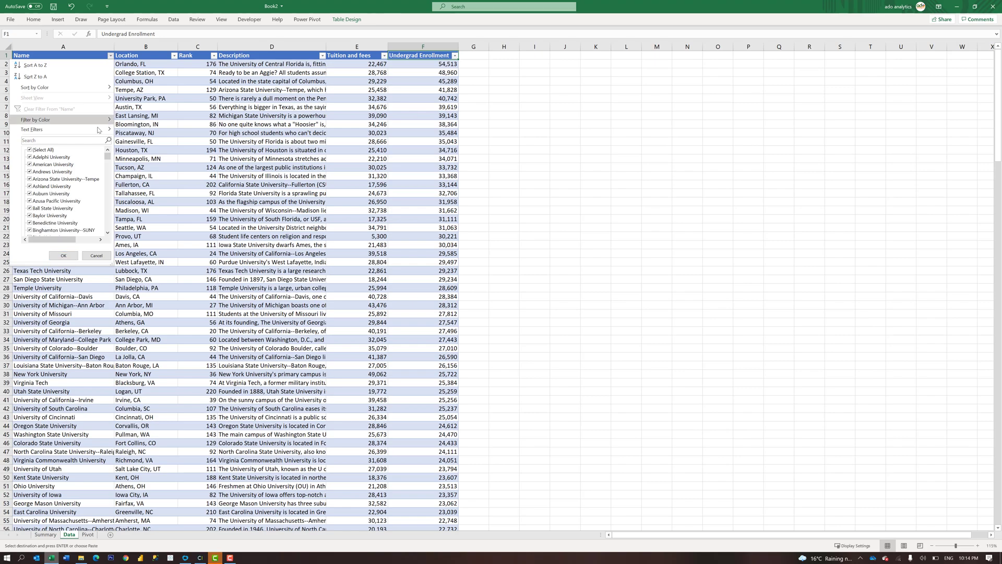
key(ctrl+v)
click(63, 255)
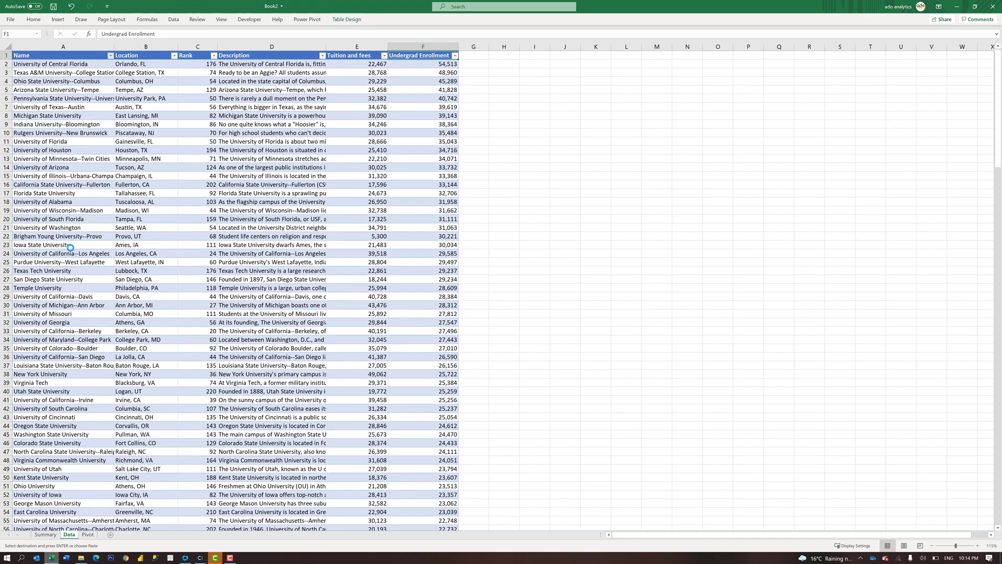
click(446, 65)
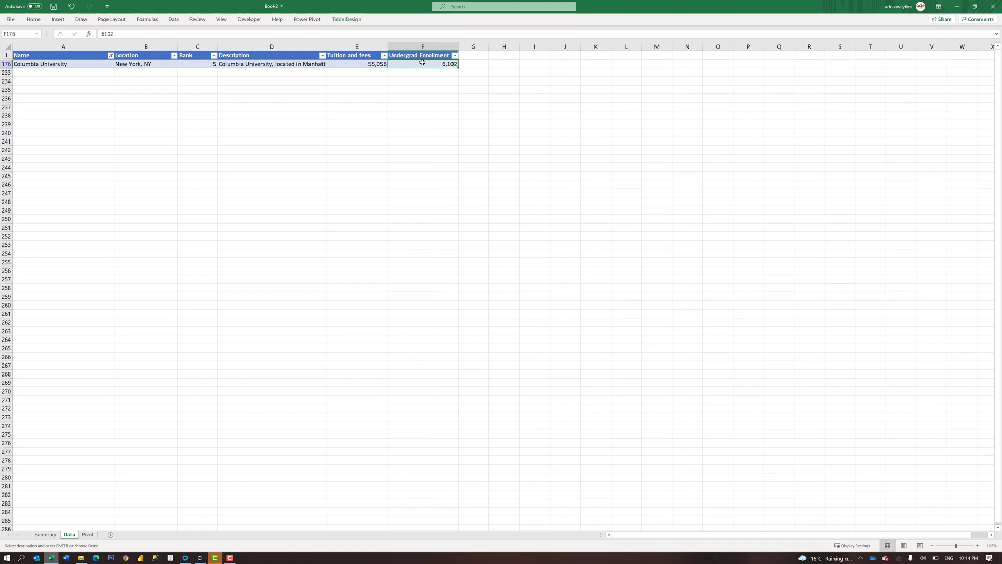
Step: Clear the Name filter so the Data table shows all universities again
key(alt+a)
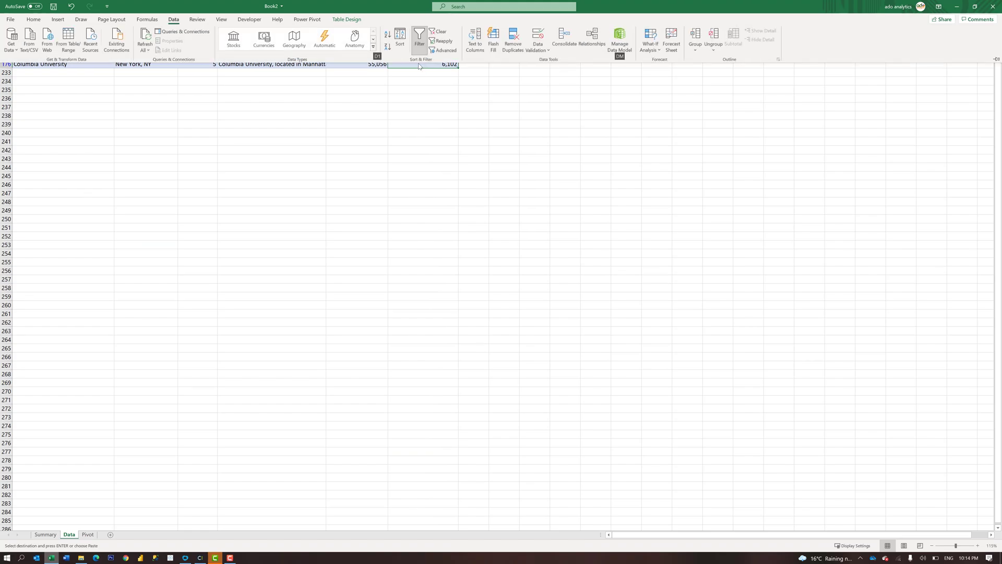
click(354, 118)
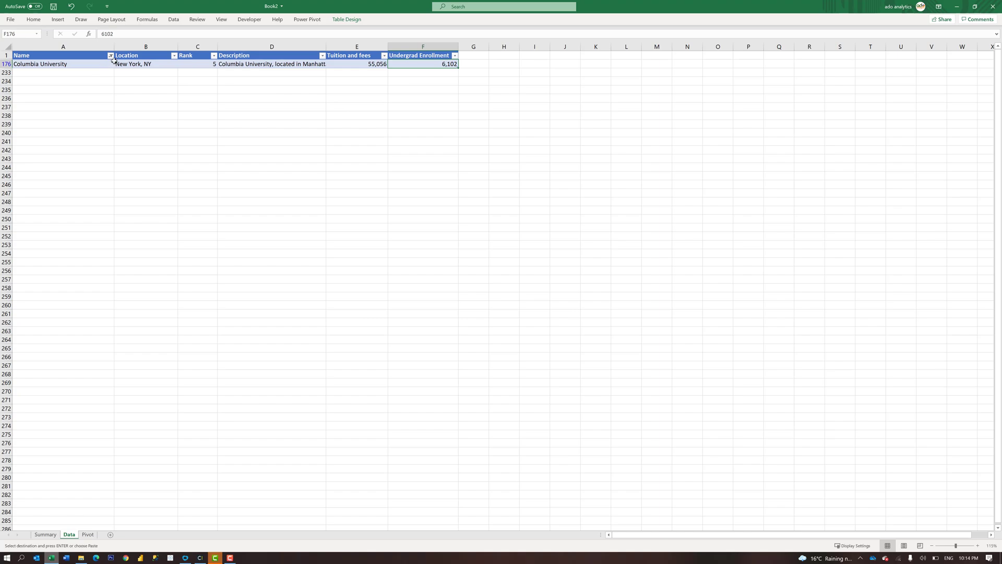
key(alt+a)
key(c)
click(110, 116)
Step: Delete the pivot table and the enrollment lookup contents in columns B to D of the Pivot sheet
click(46, 534)
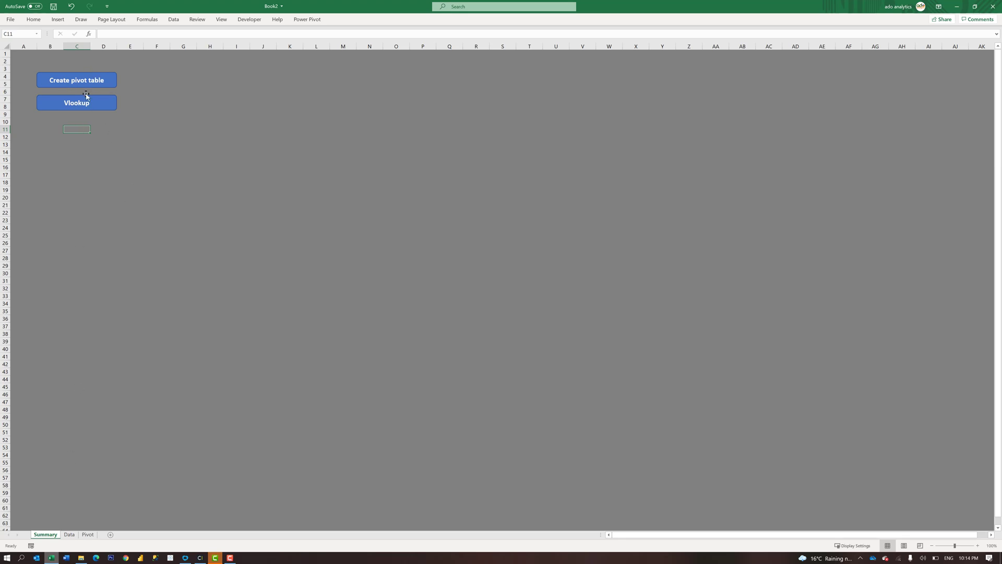
click(88, 536)
drag(256, 167, 72, 45)
key(Delete)
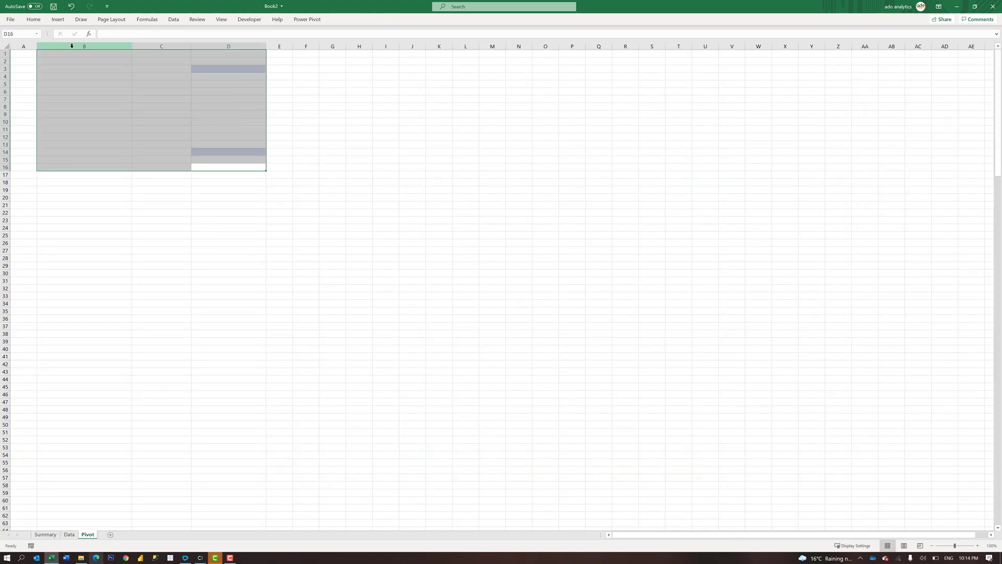
Step: Delete column D of the Pivot sheet to remove its leftover formatting
click(170, 84)
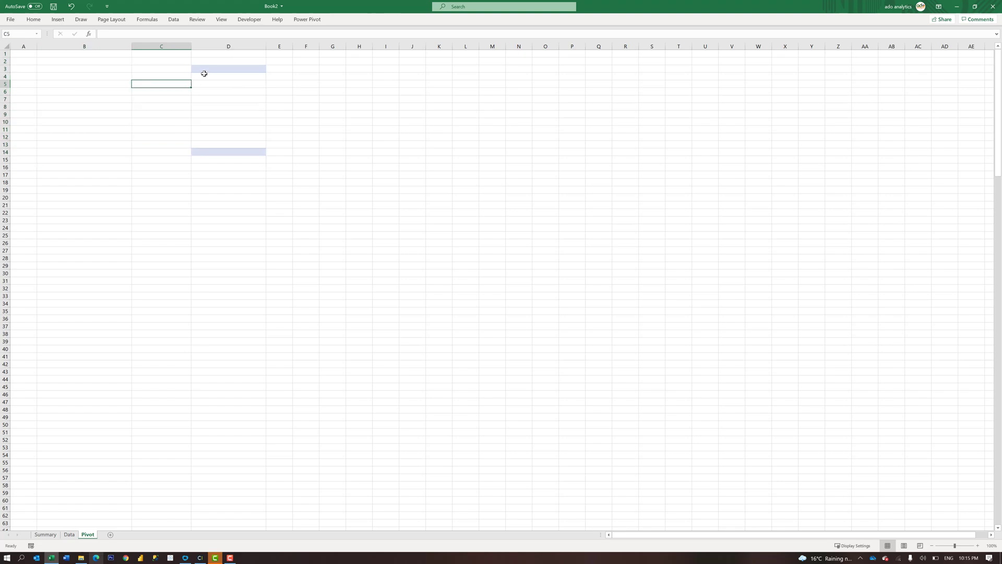
right_click(224, 46)
click(245, 124)
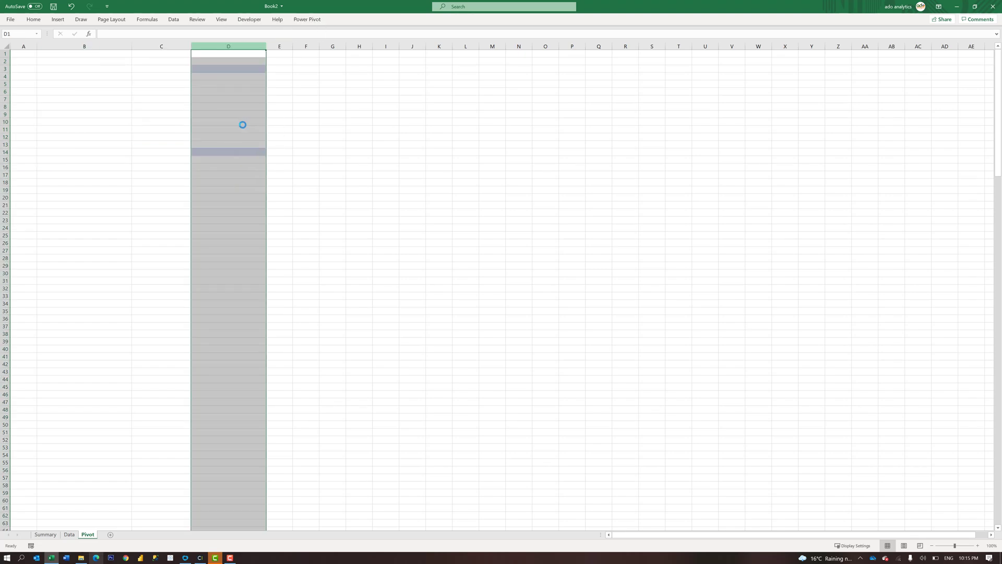
click(386, 143)
Step: Run the Create pivot table button's macro from the Summary sheet and check the result on the Pivot sheet
click(46, 533)
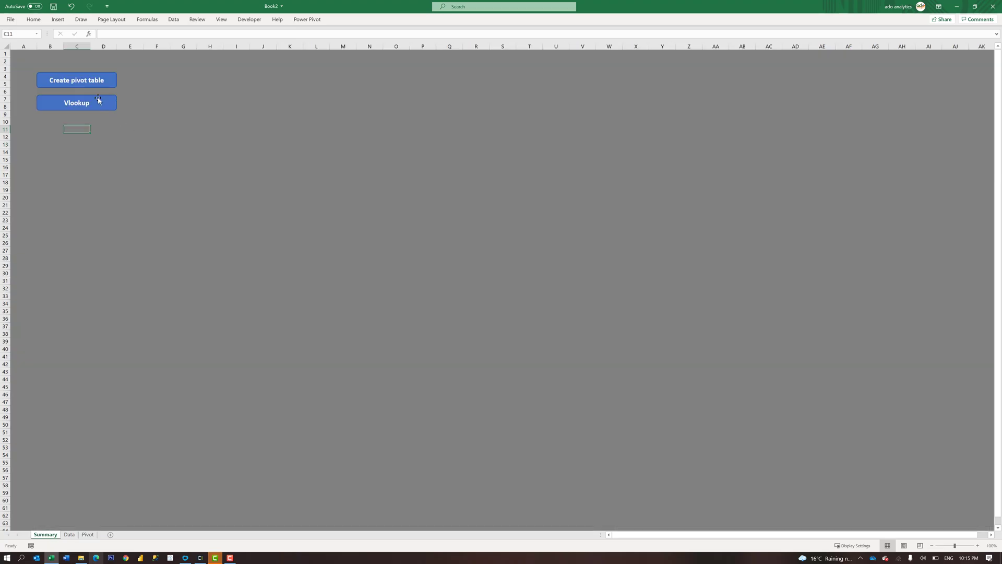
click(79, 80)
click(88, 534)
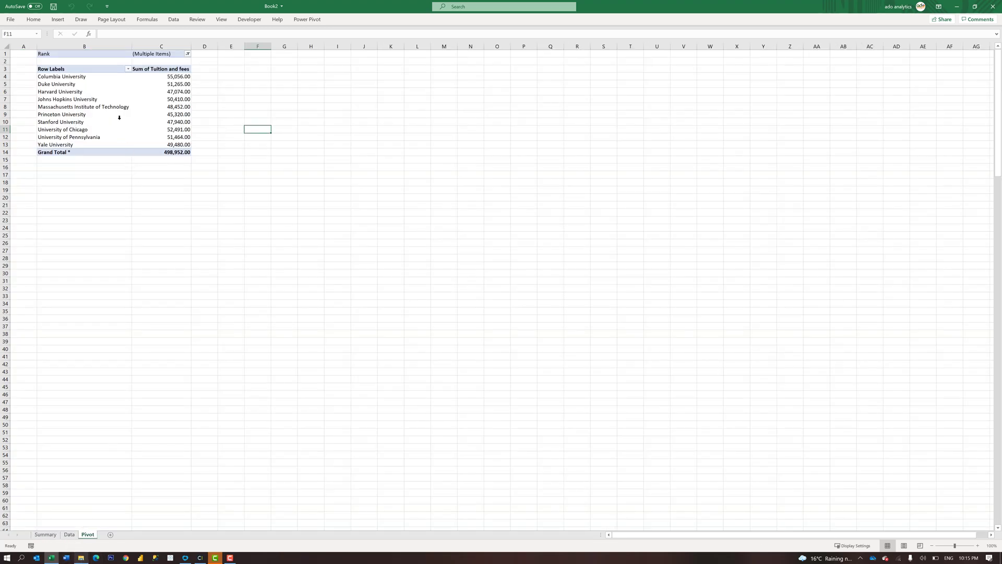
Step: Assign Macro8 to the Vlookup button on the Summary sheet
click(46, 534)
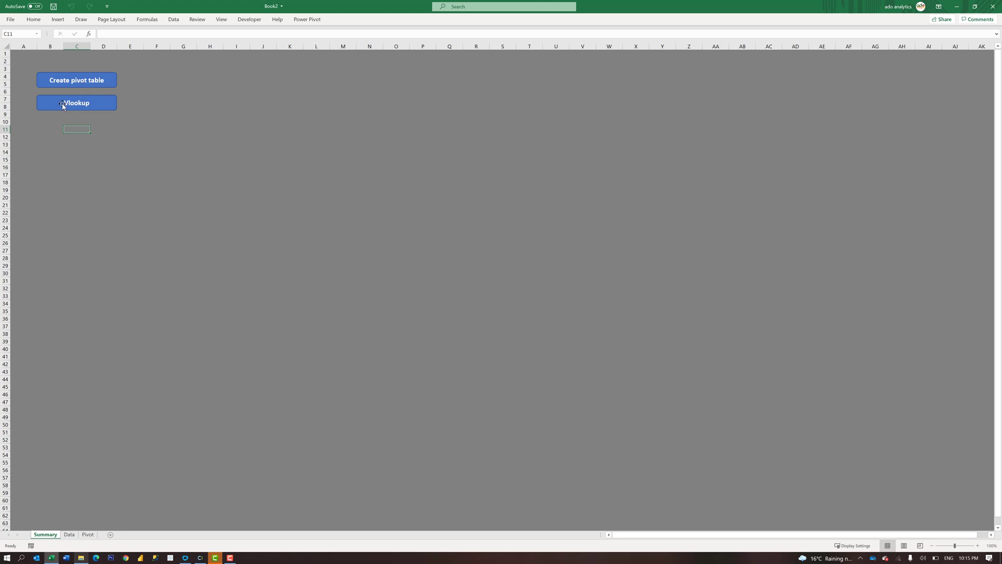
right_click(95, 104)
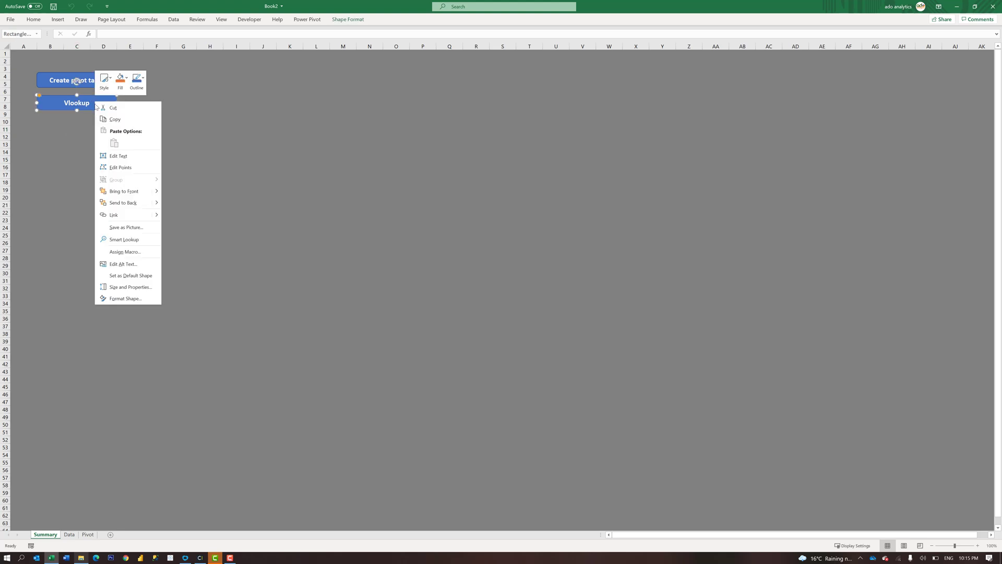
click(123, 252)
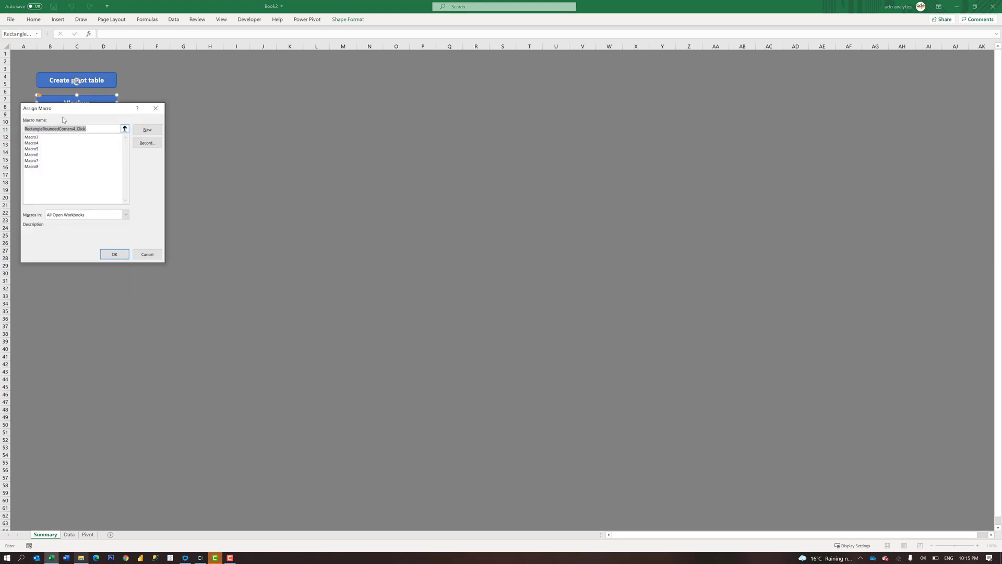
click(31, 166)
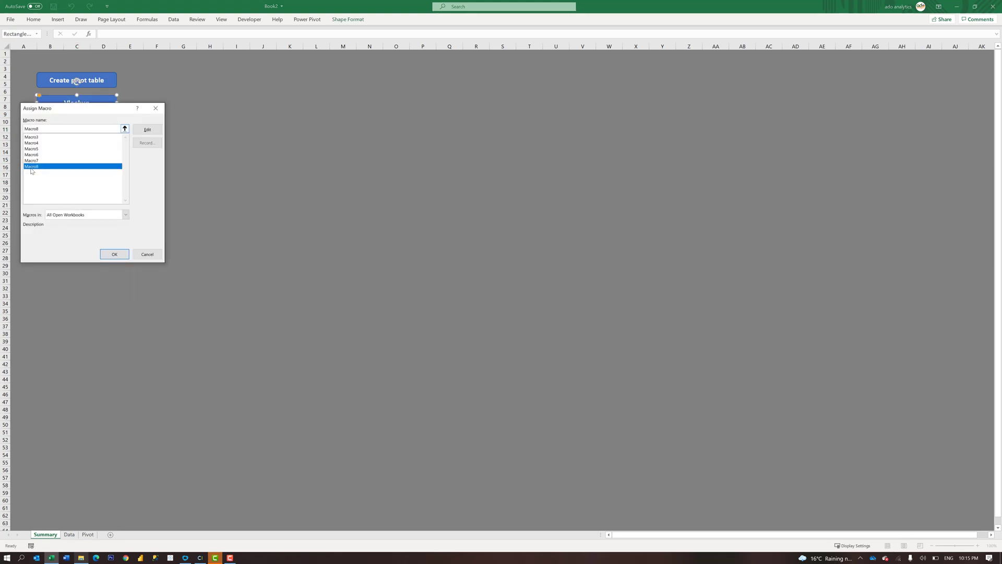
click(111, 253)
click(112, 182)
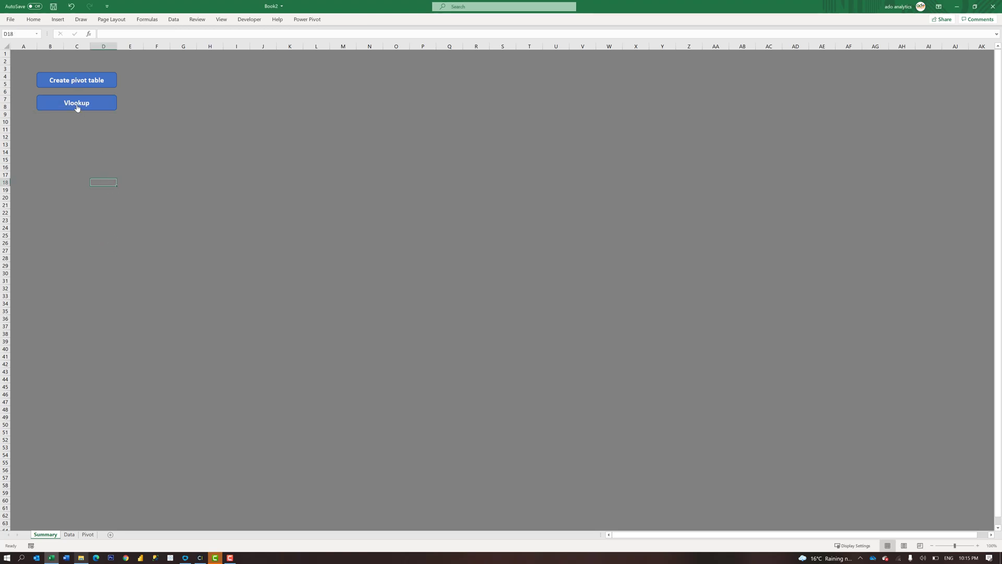
Step: Run the Vlookup button's macro and widen column D of the Pivot sheet to fit the Undergrad Enrollment header
click(77, 106)
click(87, 533)
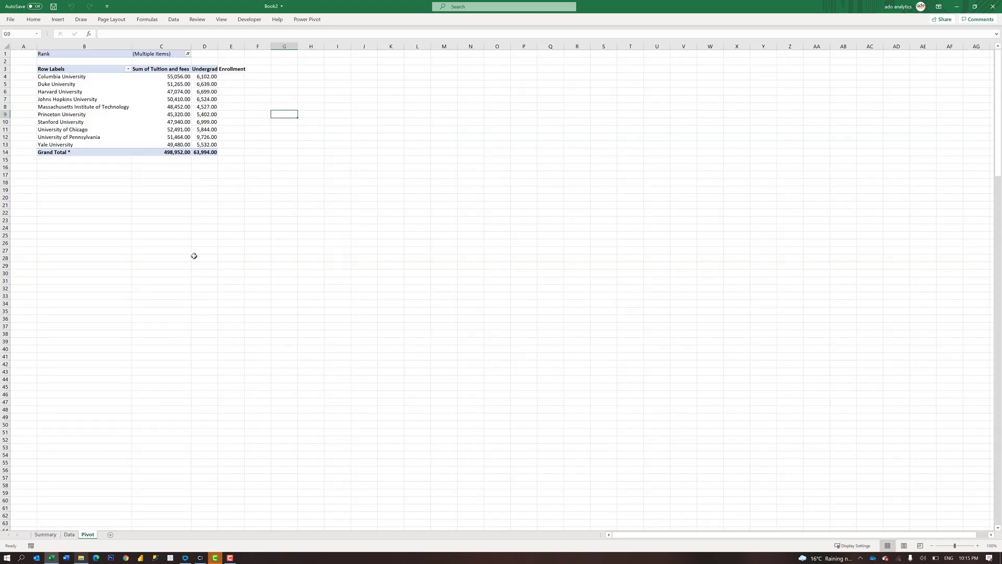
drag(218, 46, 248, 46)
Step: Inspect the header in D3 and the total formula in D14 of the Pivot sheet
click(211, 68)
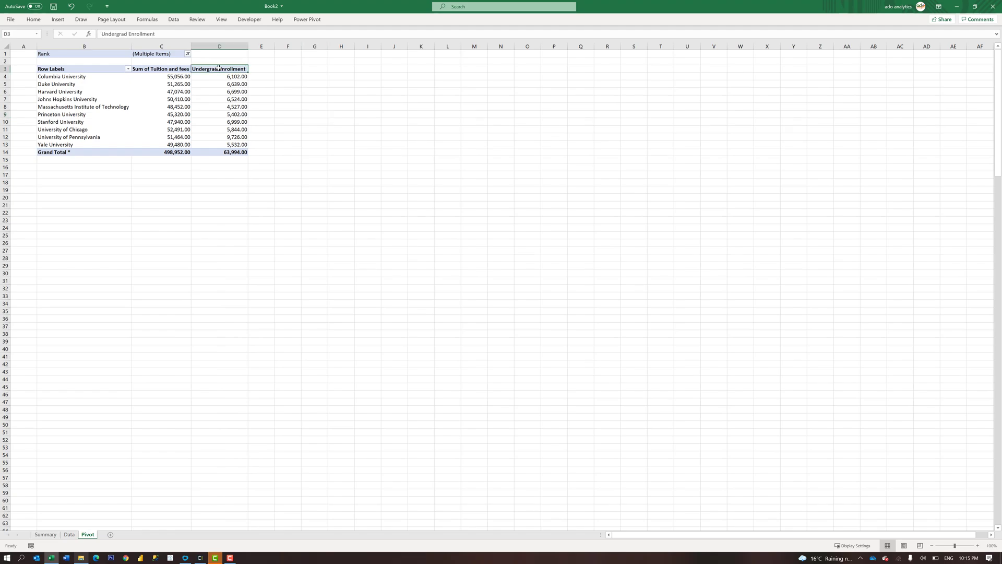
click(224, 151)
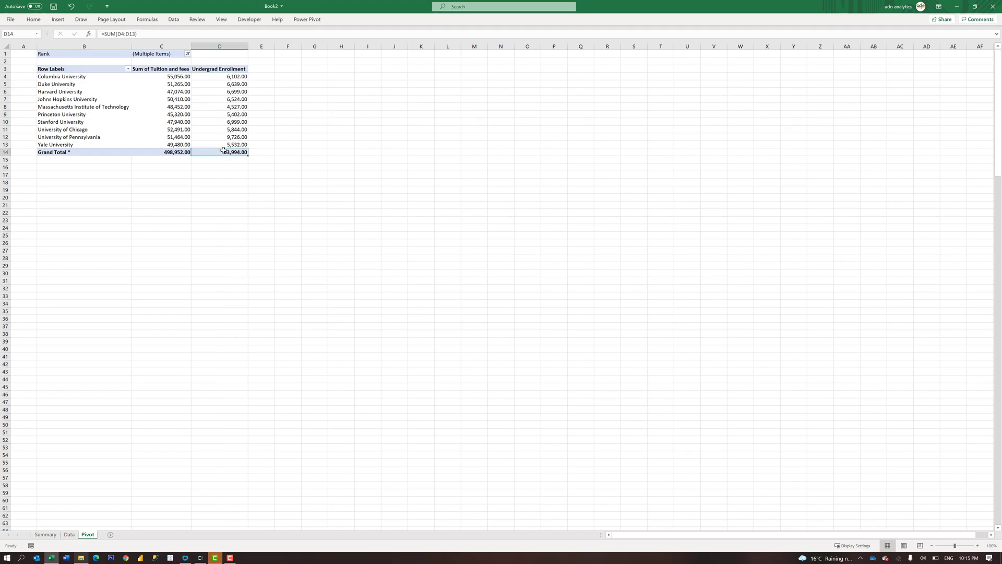
double_click(226, 152)
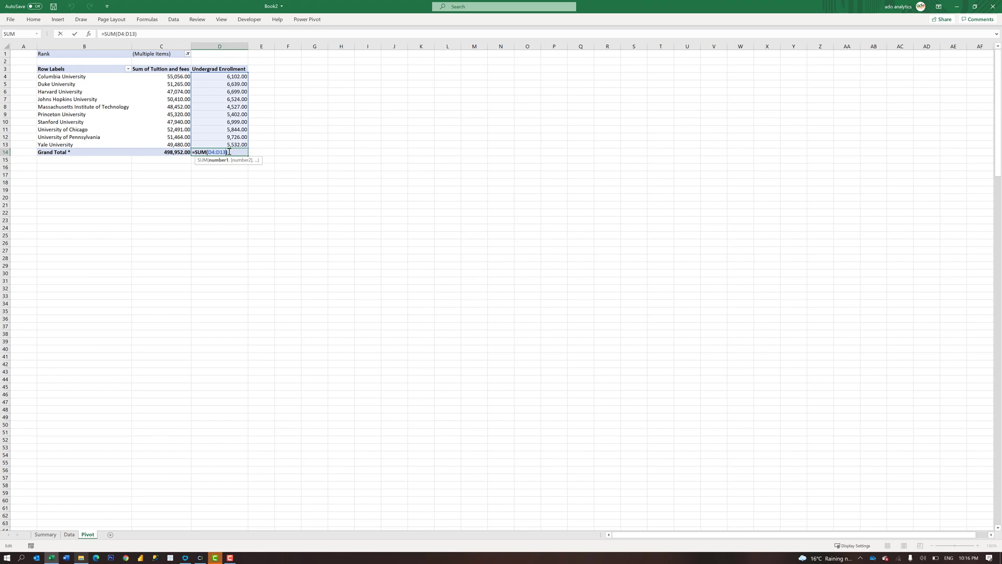
key(Escape)
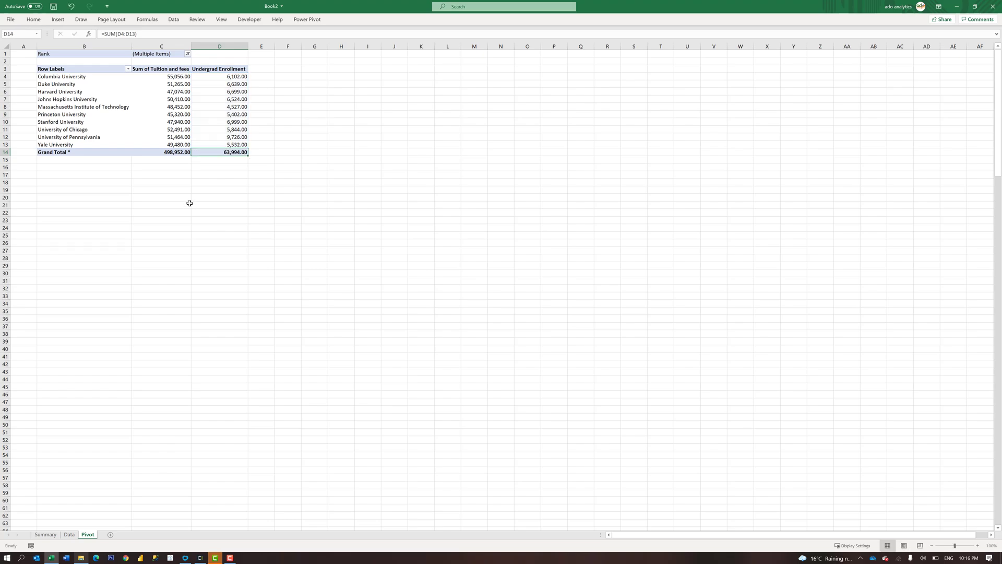
Step: Delete the pivot table and lookup column in A1:F18 of the Pivot sheet and remove the leftover shading from D3 and D14
drag(282, 182, 1, 2)
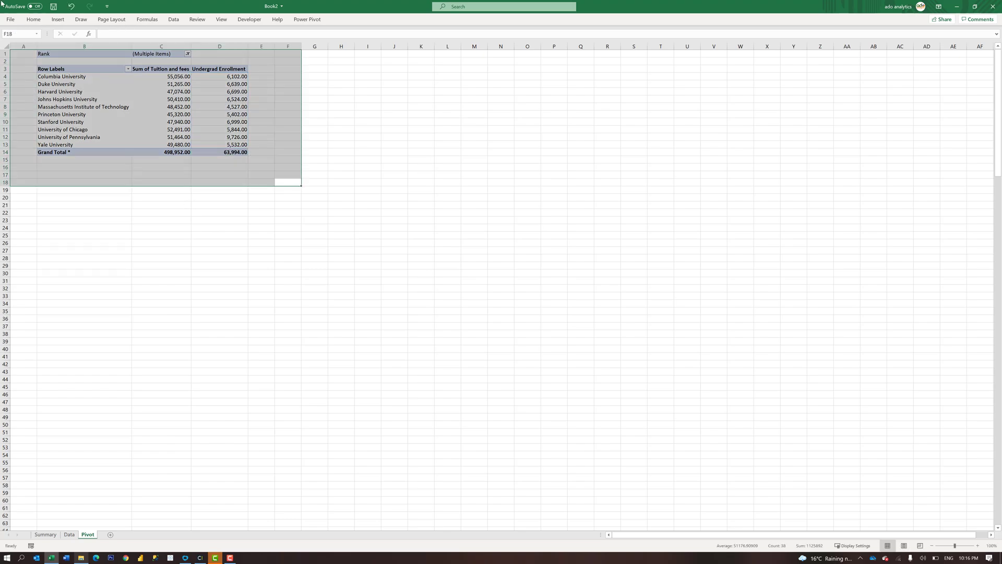
key(Delete)
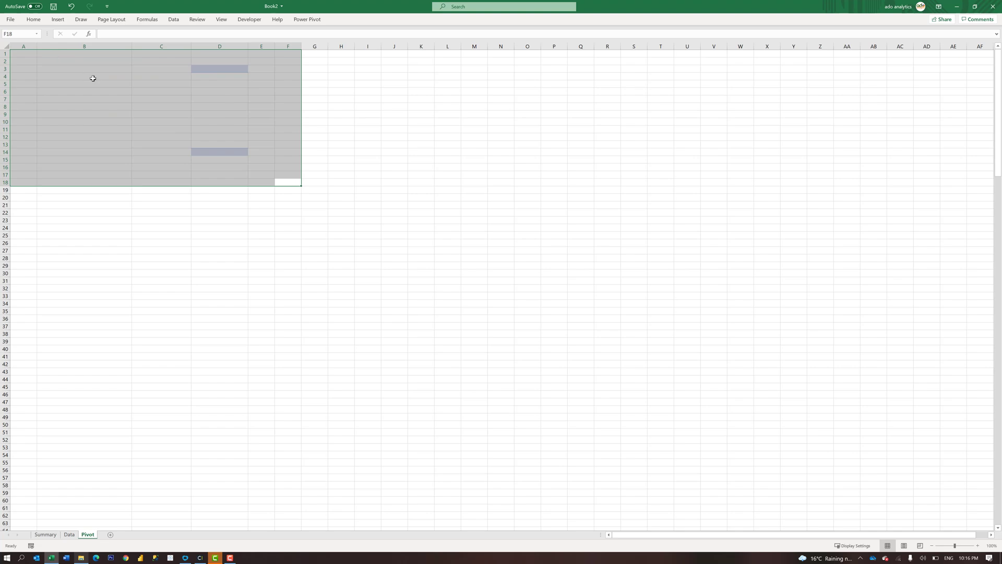
right_click(220, 47)
click(240, 124)
click(176, 118)
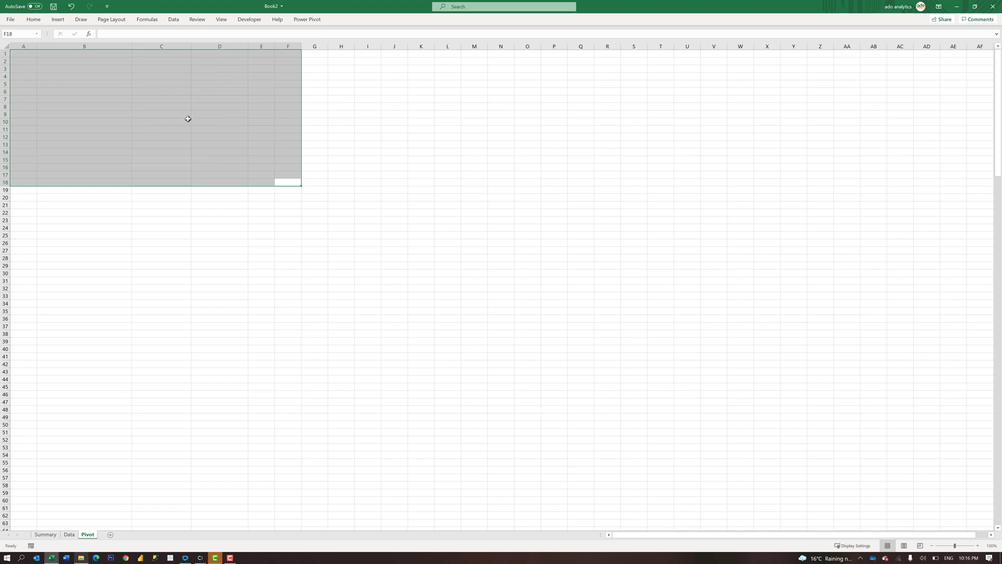
click(230, 115)
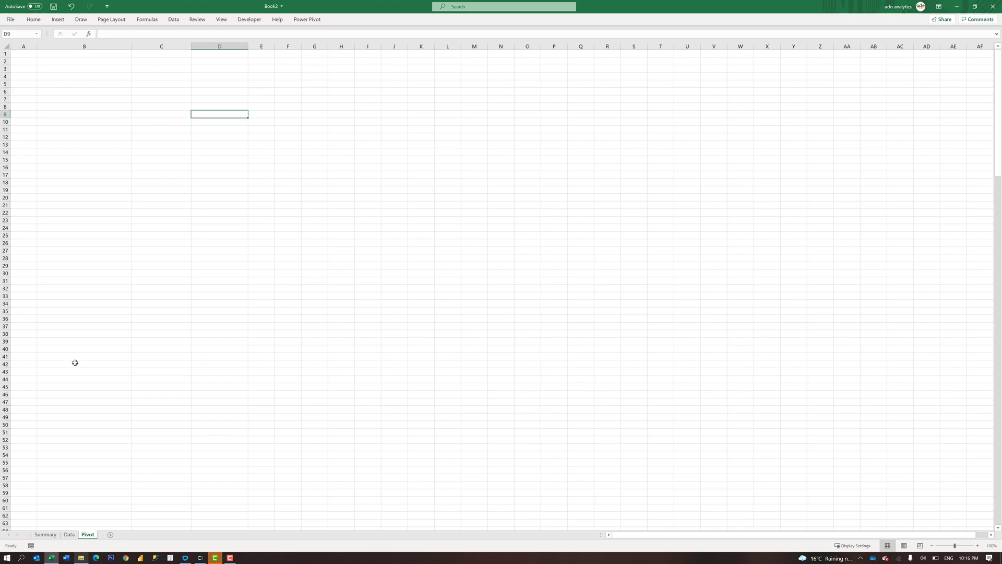
Step: Run the Create pivot table macro and the Vlookup macro from the Summary sheet's buttons and check the output on the Pivot sheet
click(52, 535)
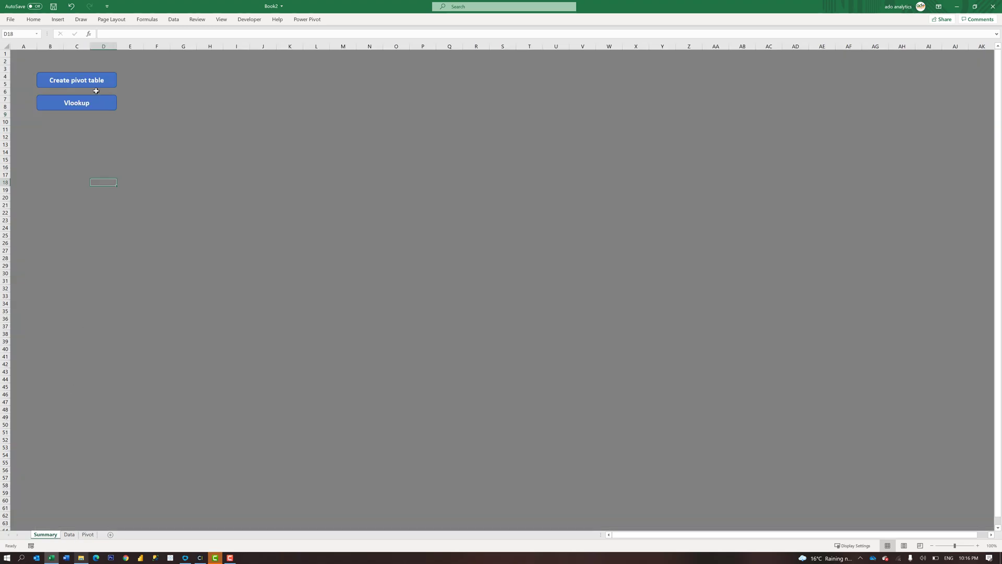
click(69, 534)
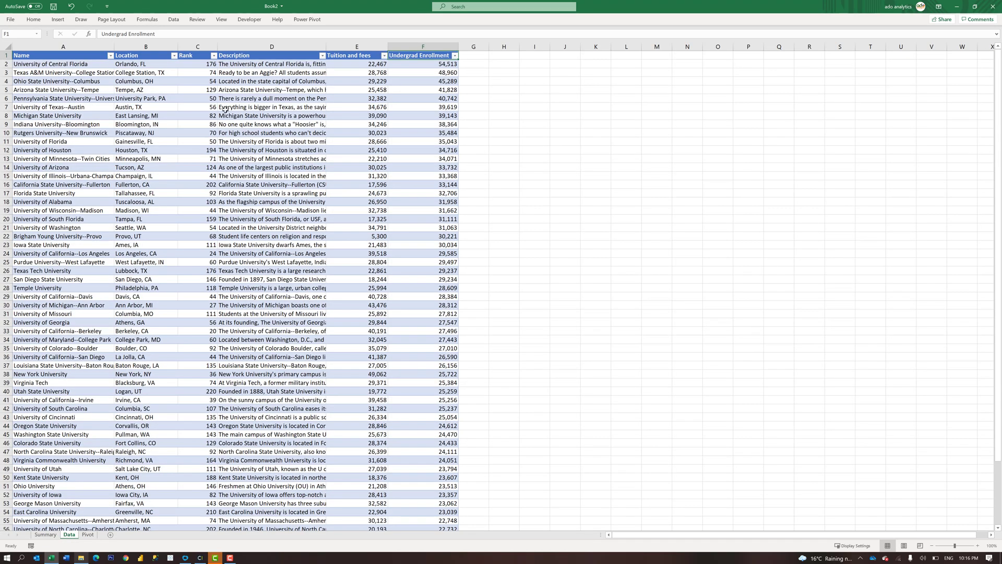
click(46, 534)
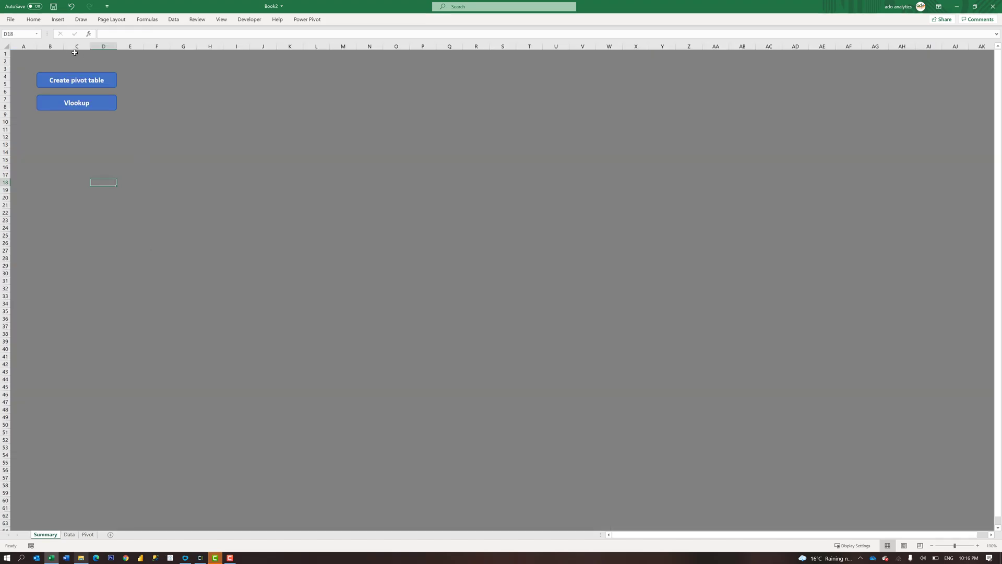
click(87, 81)
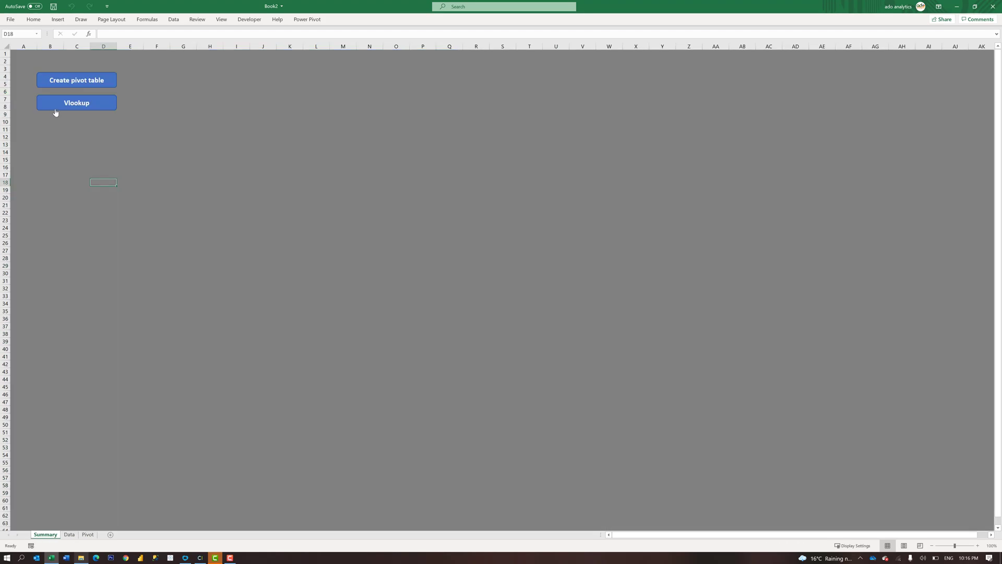
click(66, 103)
click(94, 536)
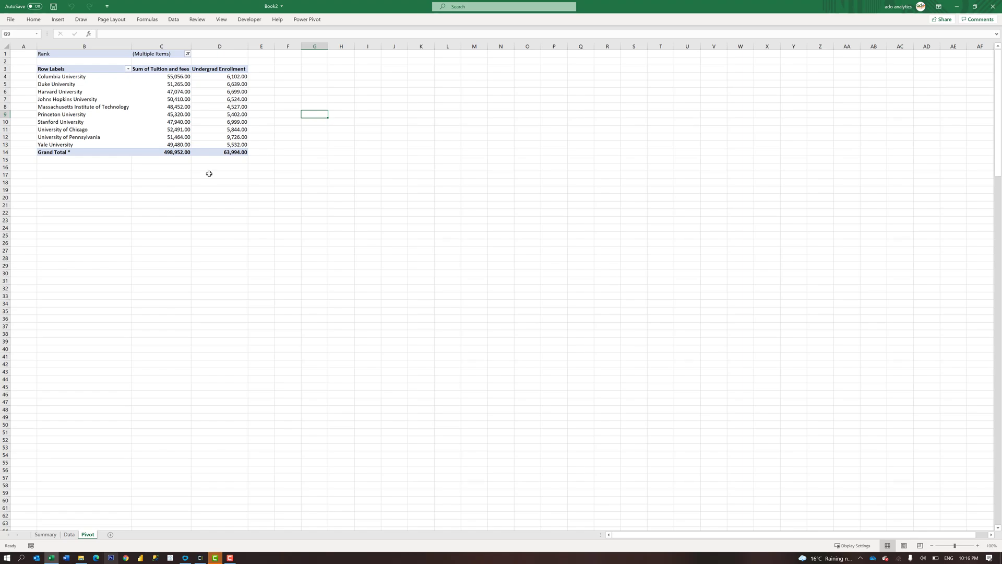